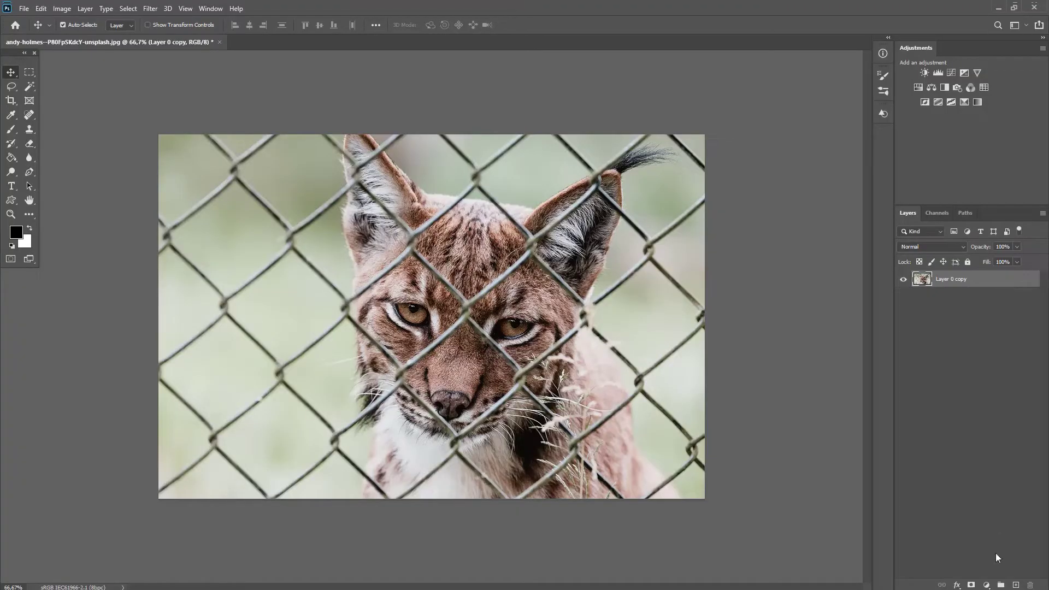
- Duplicate Layer 0 copy with Ctrl+J to create Layer 0 copy 2
key(ctrl+j)
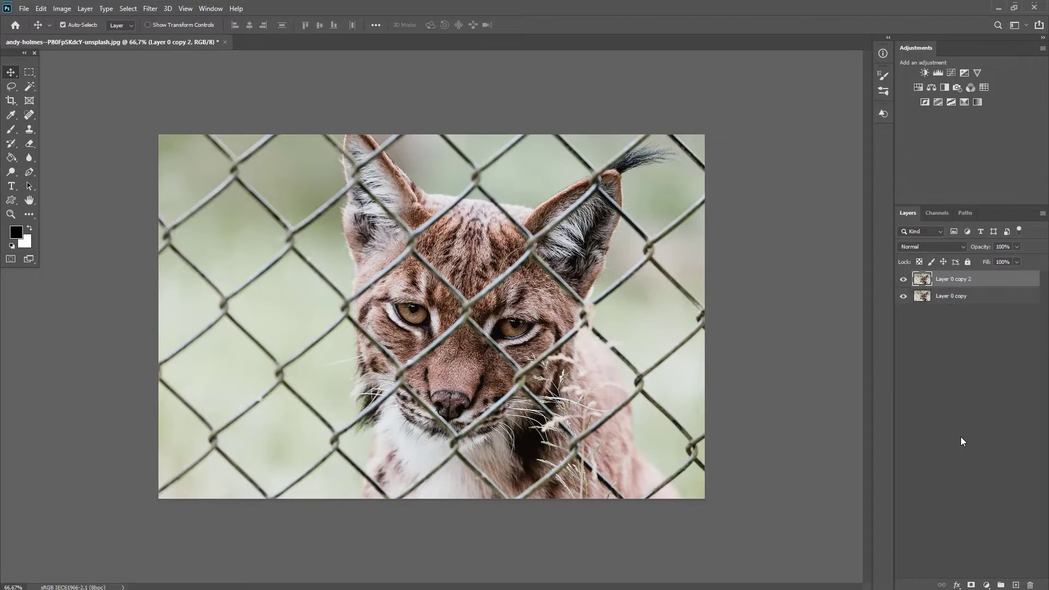
- Add empty Layer 1 and set up a fully hard 49 px brush at 100% flow
click(1015, 586)
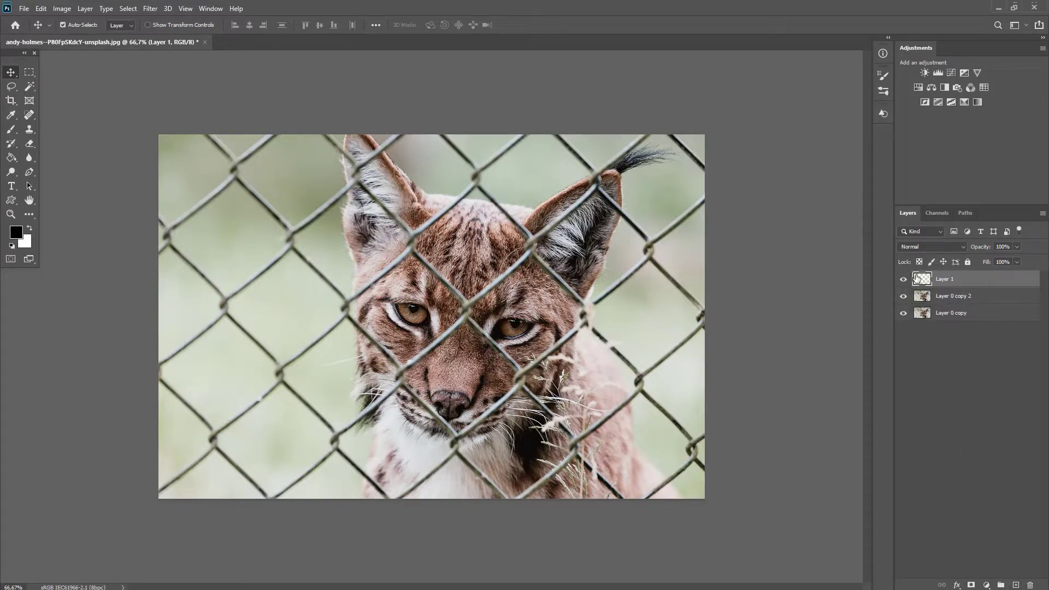
click(11, 129)
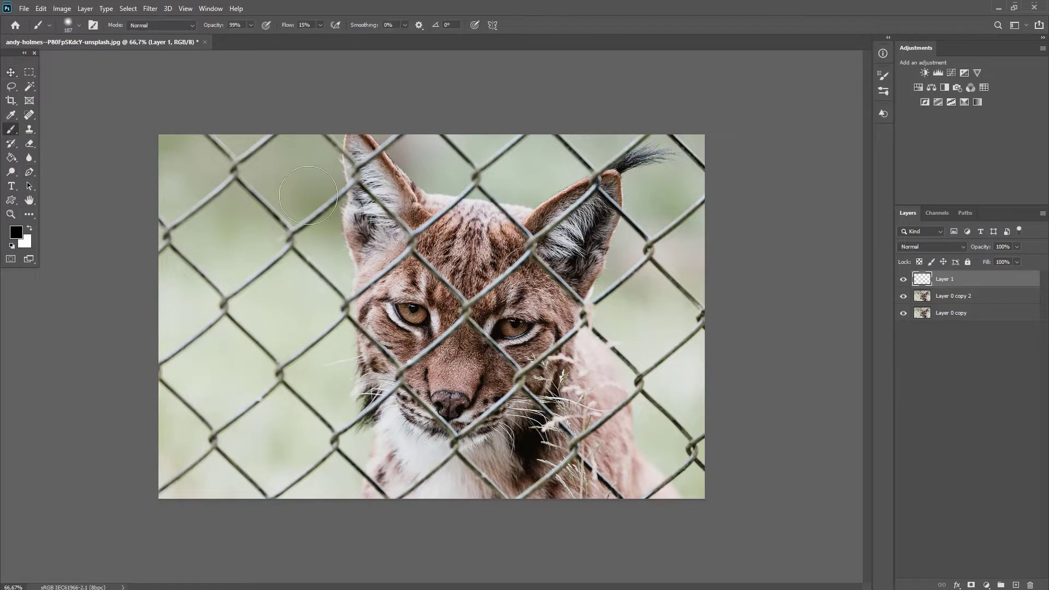
drag(292, 241, 290, 248)
drag(287, 129, 287, 399)
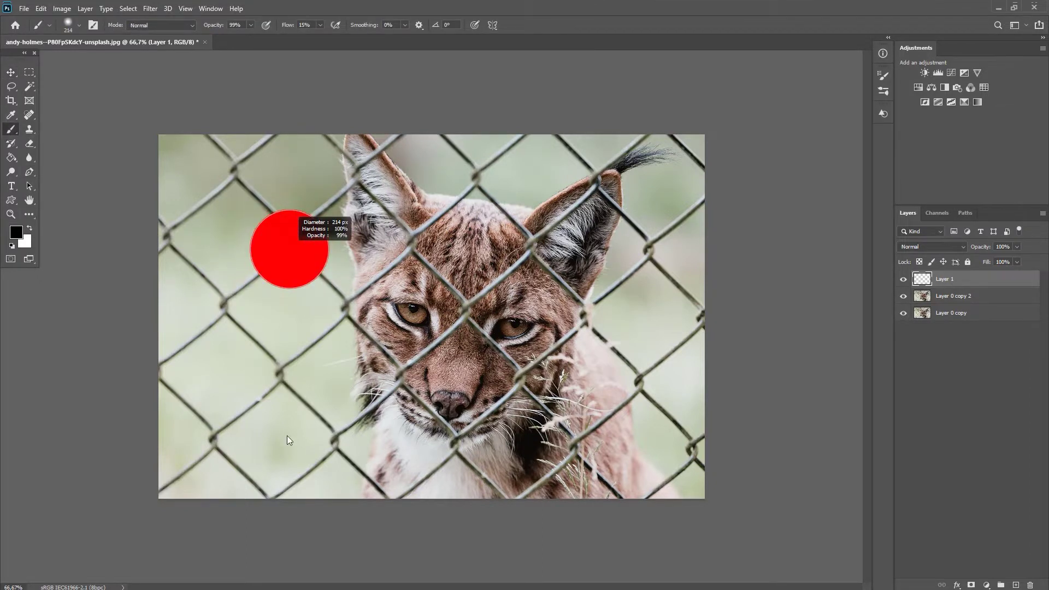
drag(297, 258, 265, 257)
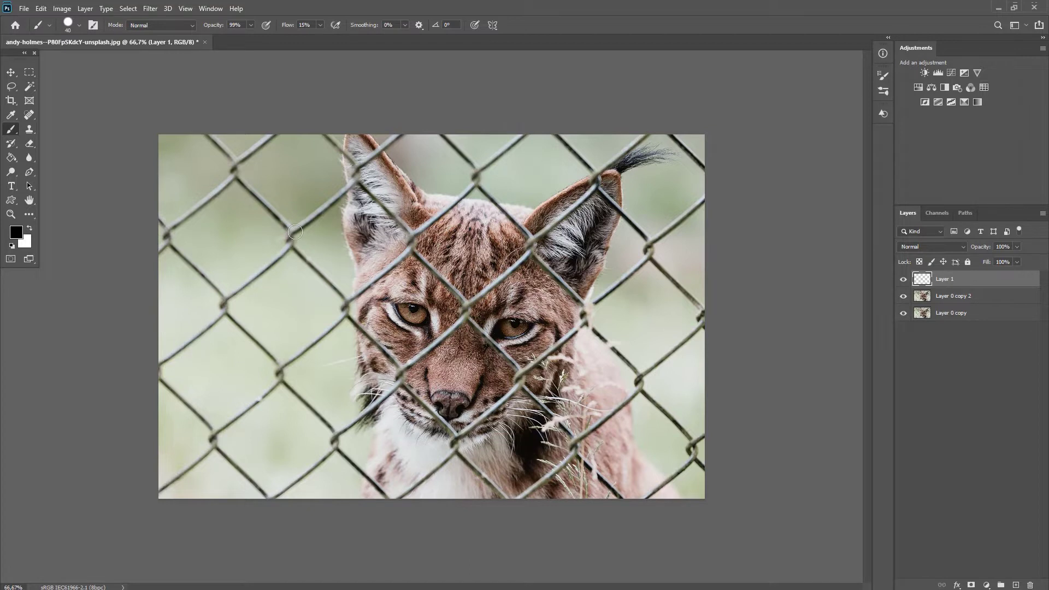
drag(331, 204, 315, 217)
drag(286, 29, 490, 39)
- Set brush opacity to 100% and trace the first fence wire in black, top to bottom
key(0)
click(206, 136)
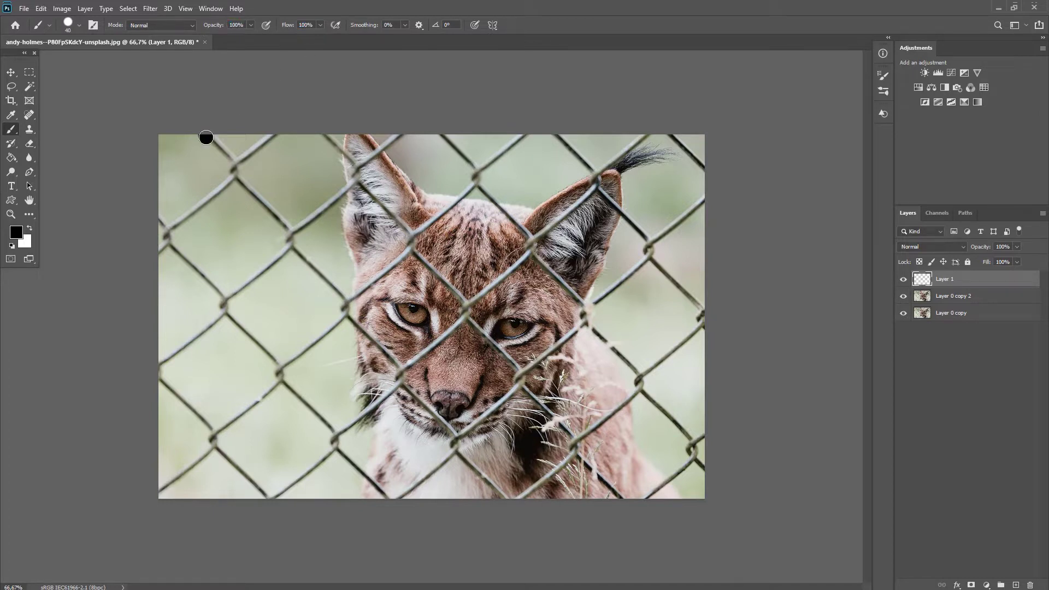
shift+click(231, 161)
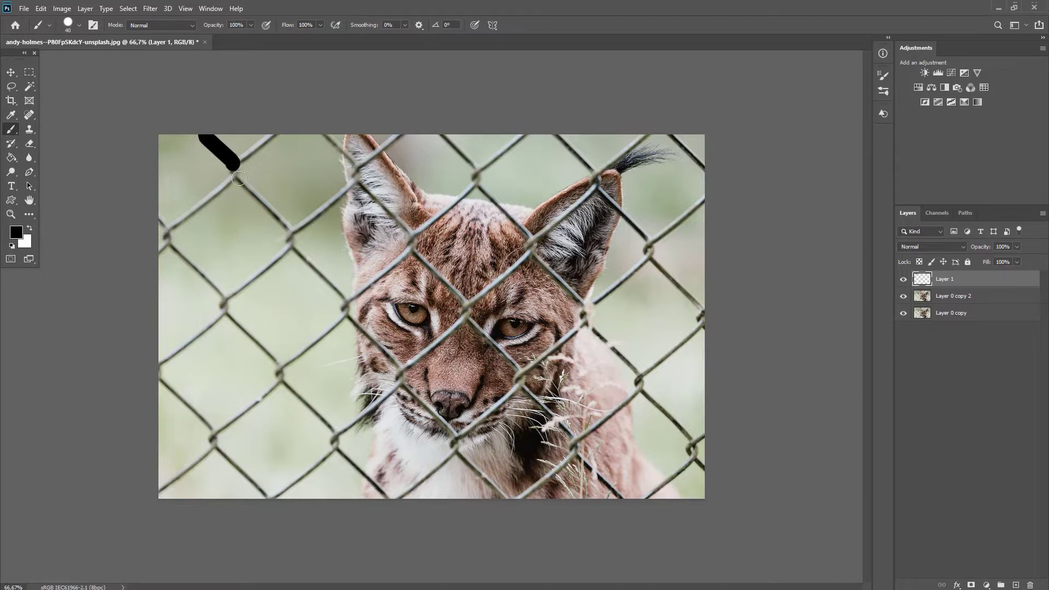
shift+click(239, 178)
shift+click(289, 230)
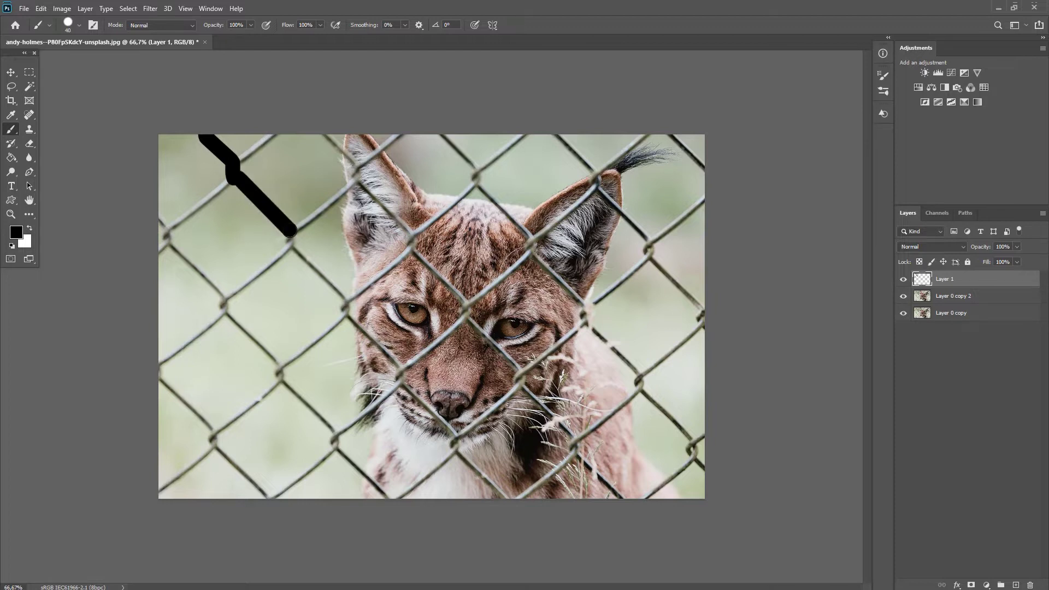
shift+click(290, 245)
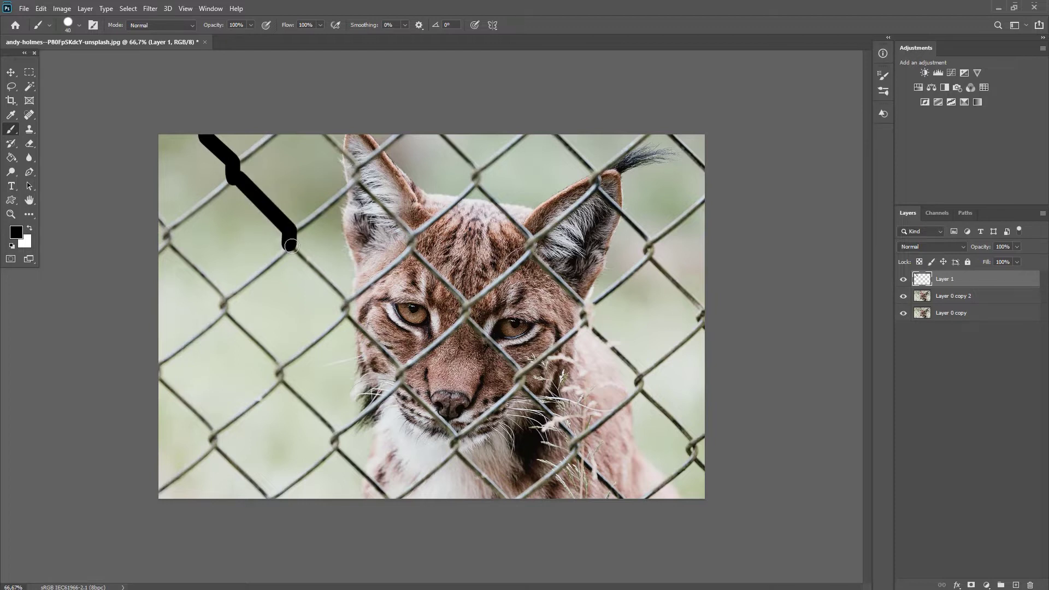
shift+click(345, 298)
shift+click(345, 312)
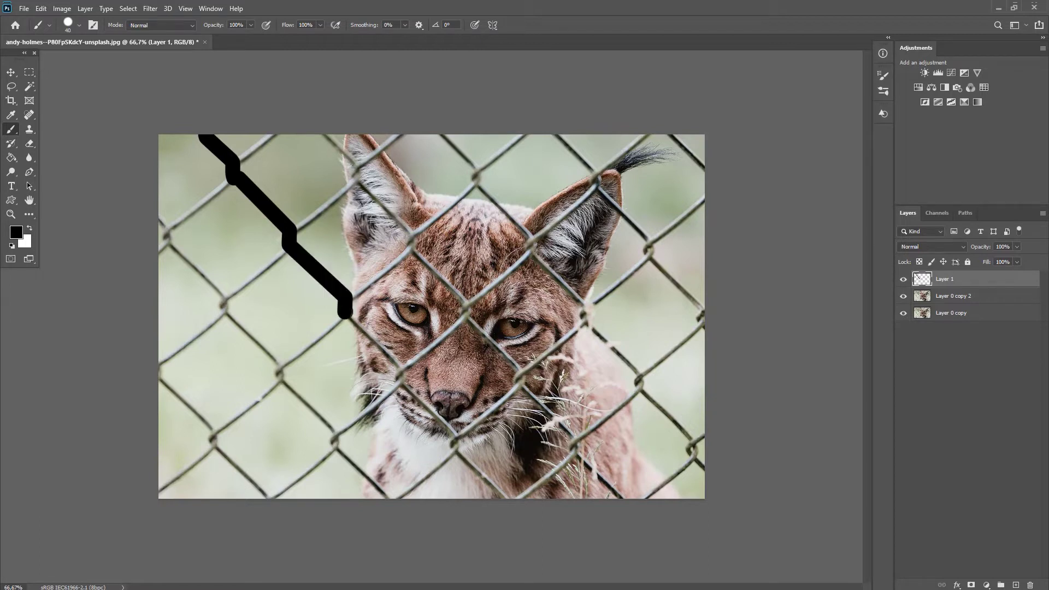
shift+click(396, 365)
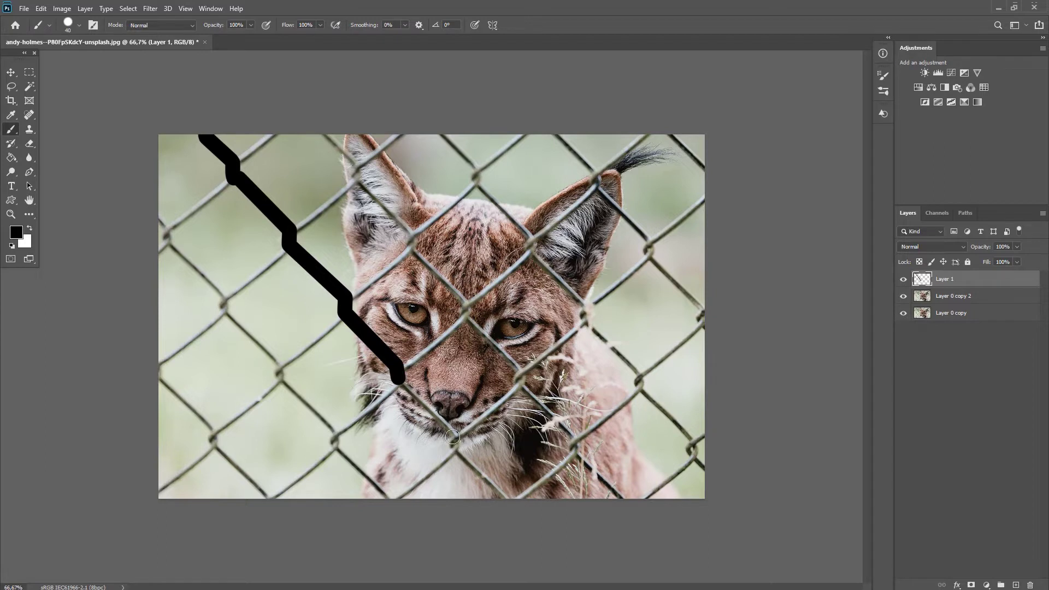
shift+click(455, 446)
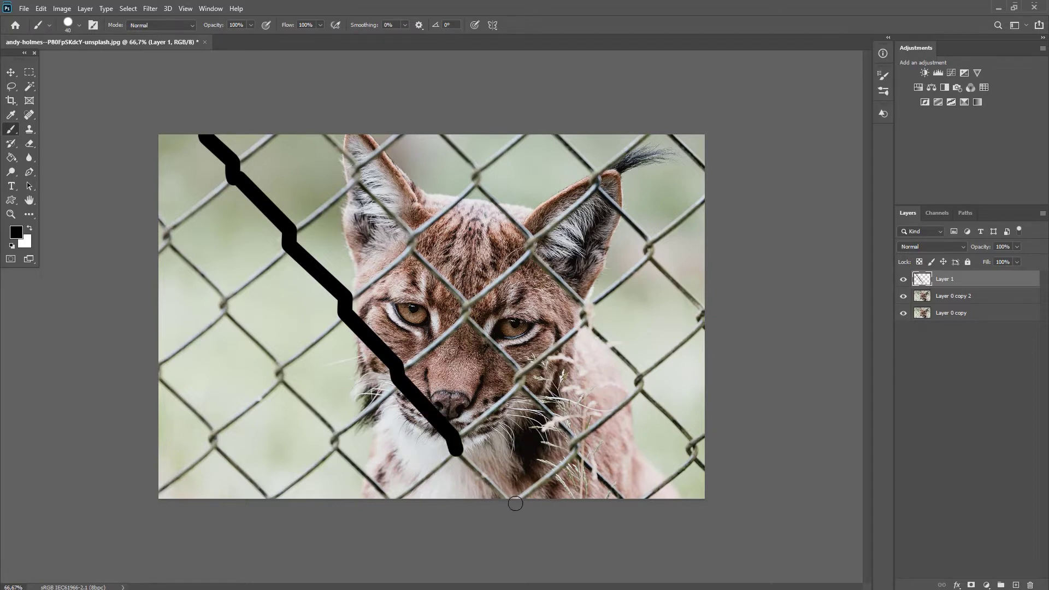
shift+click(508, 500)
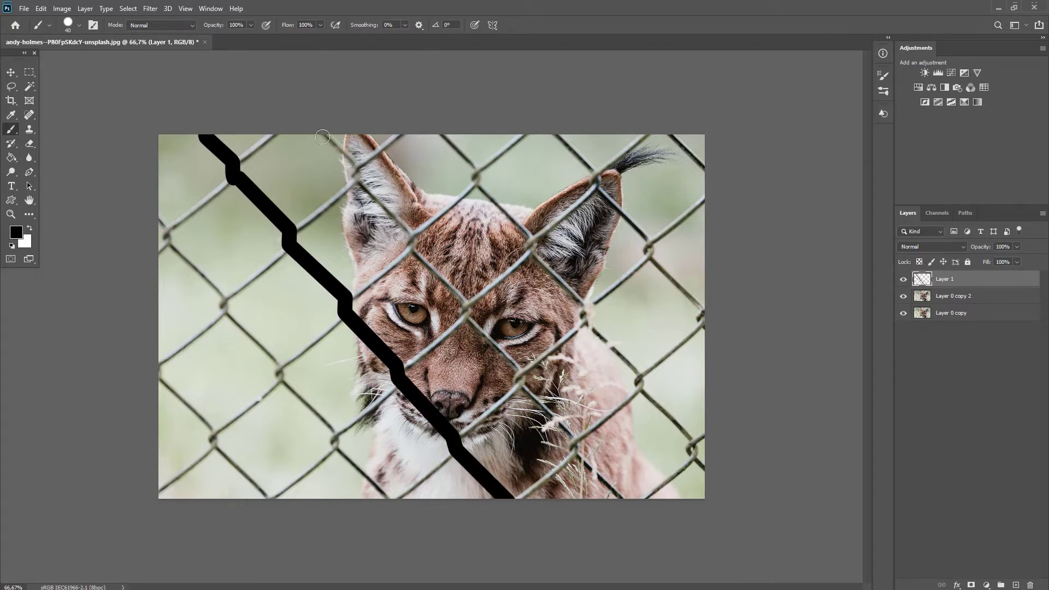
- Trace the second wire down the lynx's face and more diagonal wires in black
click(324, 134)
shift+click(353, 165)
shift+click(355, 178)
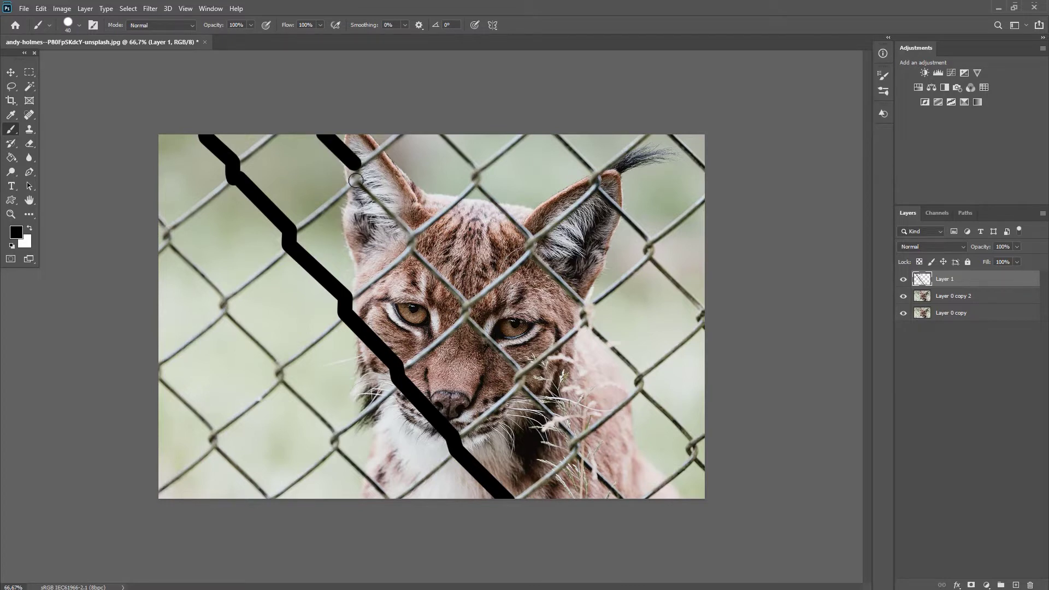
shift+click(413, 249)
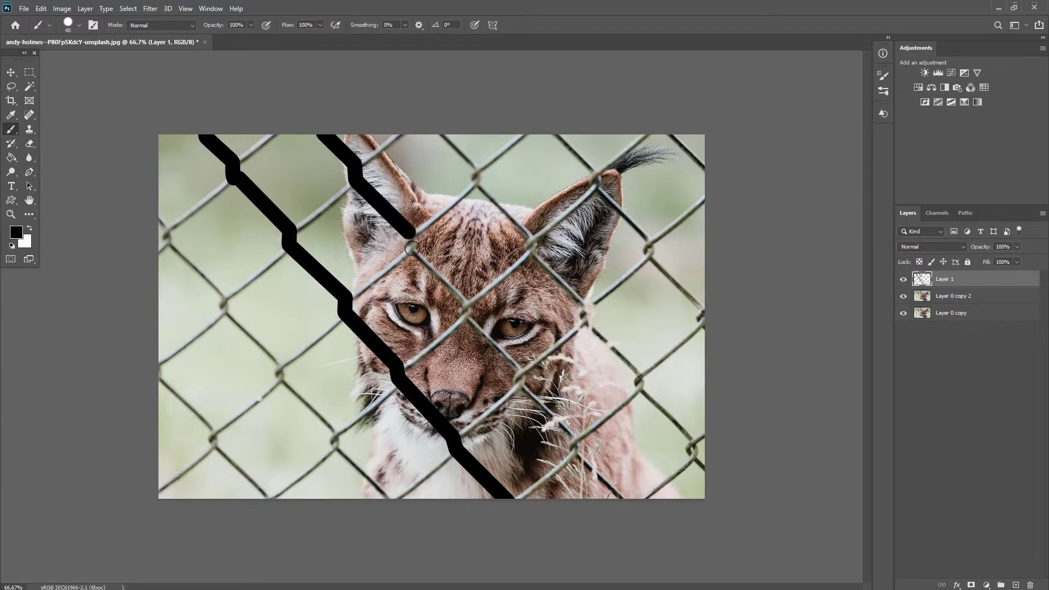
shift+click(466, 303)
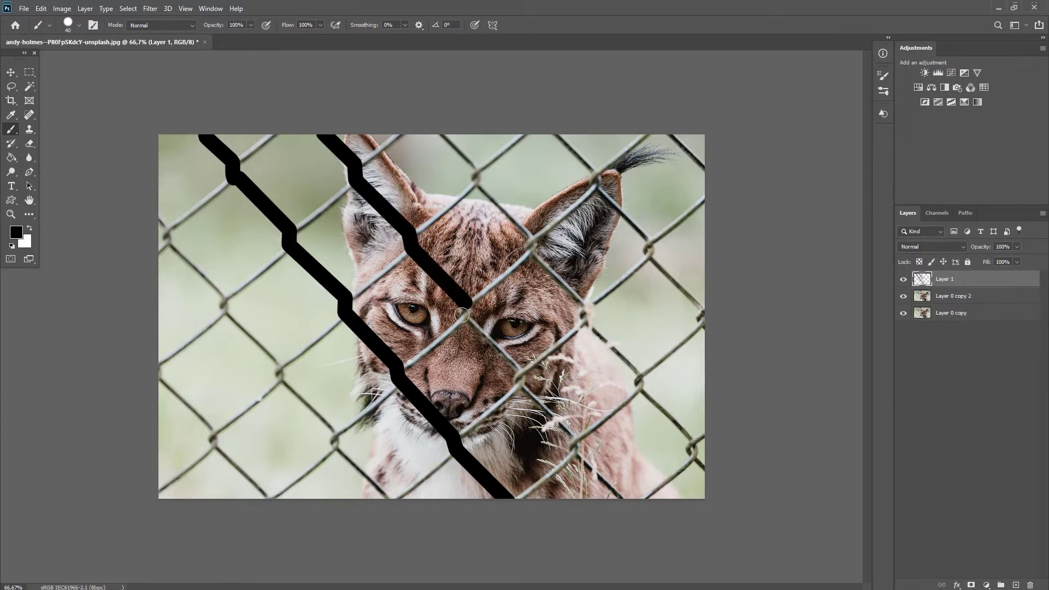
shift+click(465, 314)
shift+click(521, 373)
shift+click(574, 437)
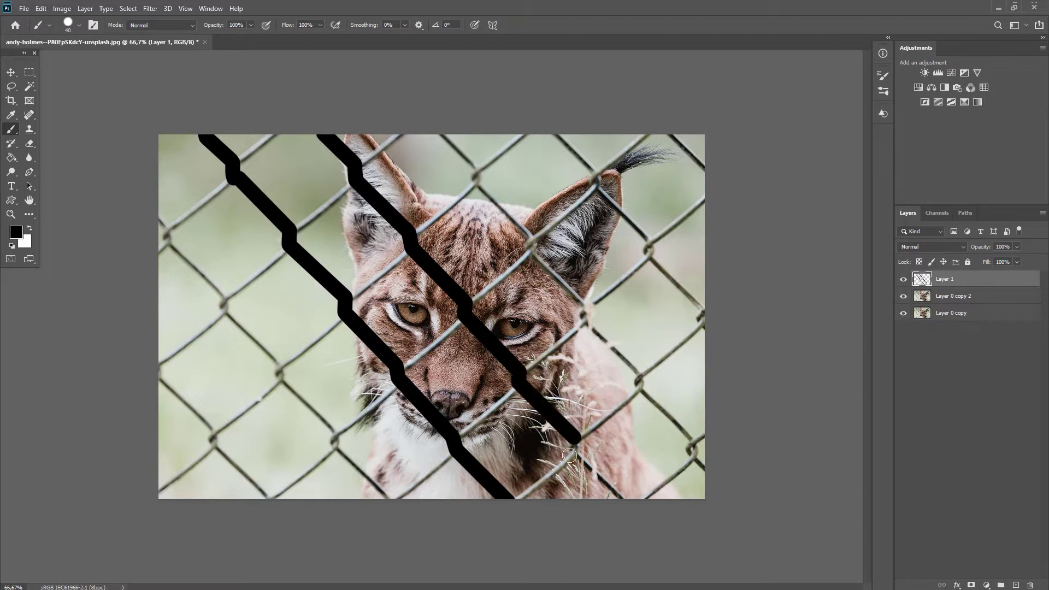
shift+click(623, 494)
shift+click(648, 383)
shift+click(699, 323)
- Paint straight black lines over the next parallel fence wires
click(159, 217)
shift+click(225, 313)
shift+click(382, 495)
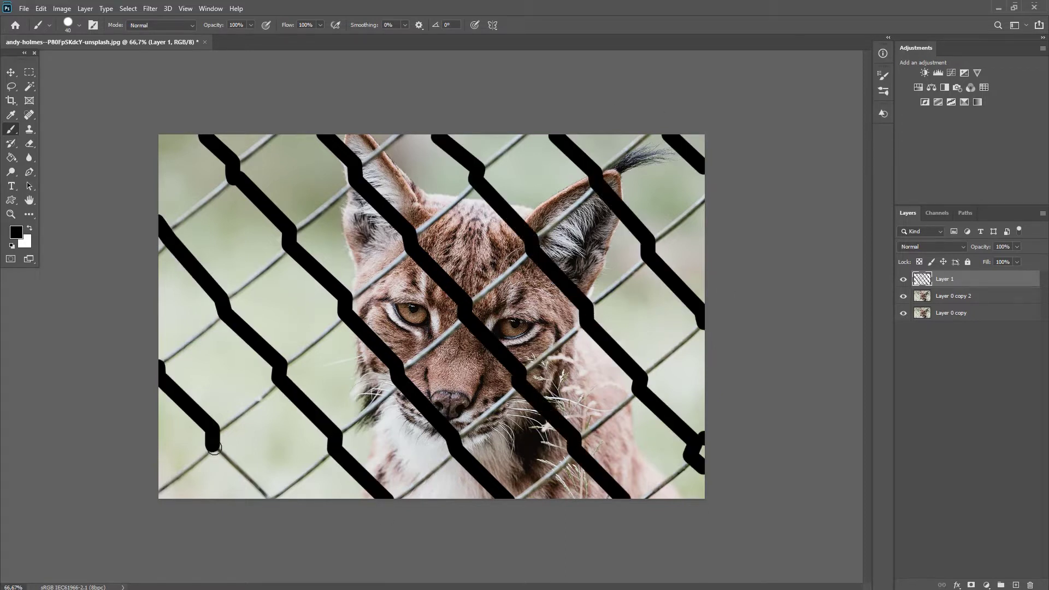
shift+click(268, 497)
shift+click(700, 328)
shift+click(582, 322)
shift+click(459, 437)
shift+click(598, 186)
- Trace the crossing wires and last uncovered segments to complete the diamond grid
shift+click(404, 369)
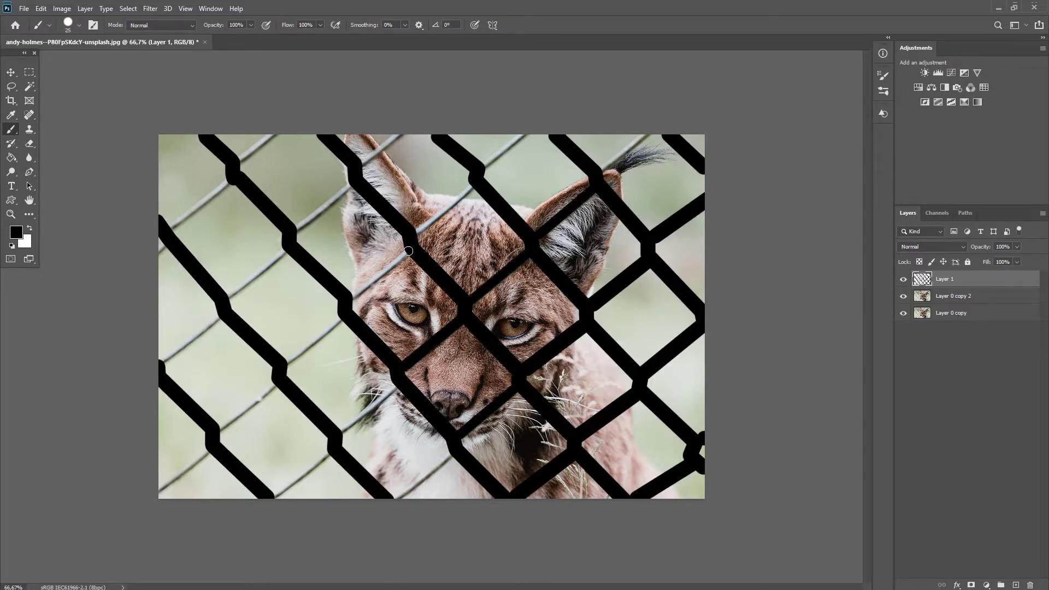
shift+click(351, 302)
shift+click(393, 497)
shift+click(285, 367)
shift+click(161, 367)
shift+click(351, 186)
shift+click(407, 136)
click(276, 136)
shift+click(160, 227)
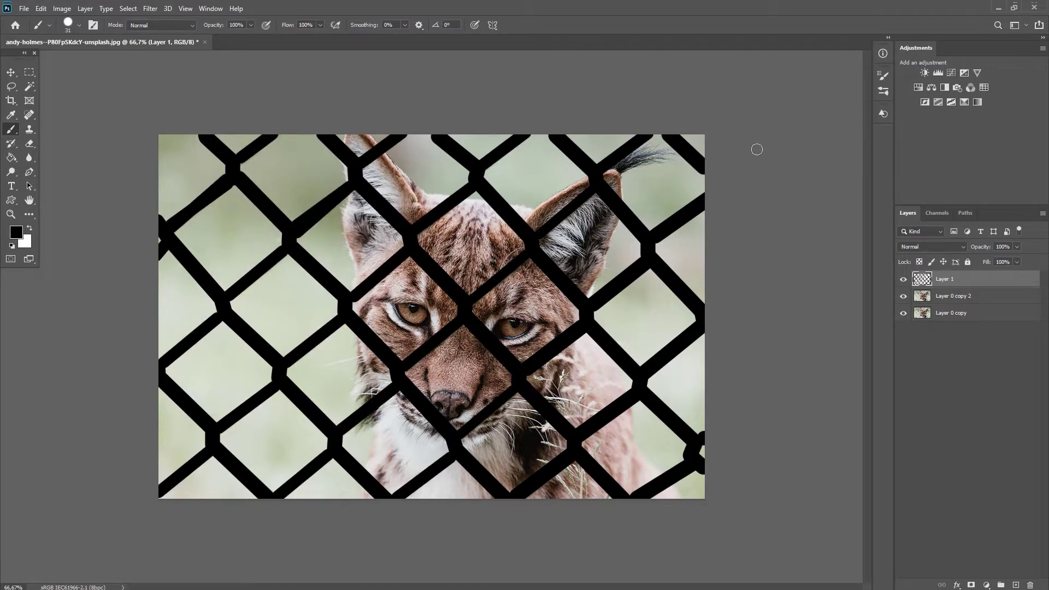
- Switch to the Move tool and toggle Layer 1's visibility to check wire coverage
click(11, 72)
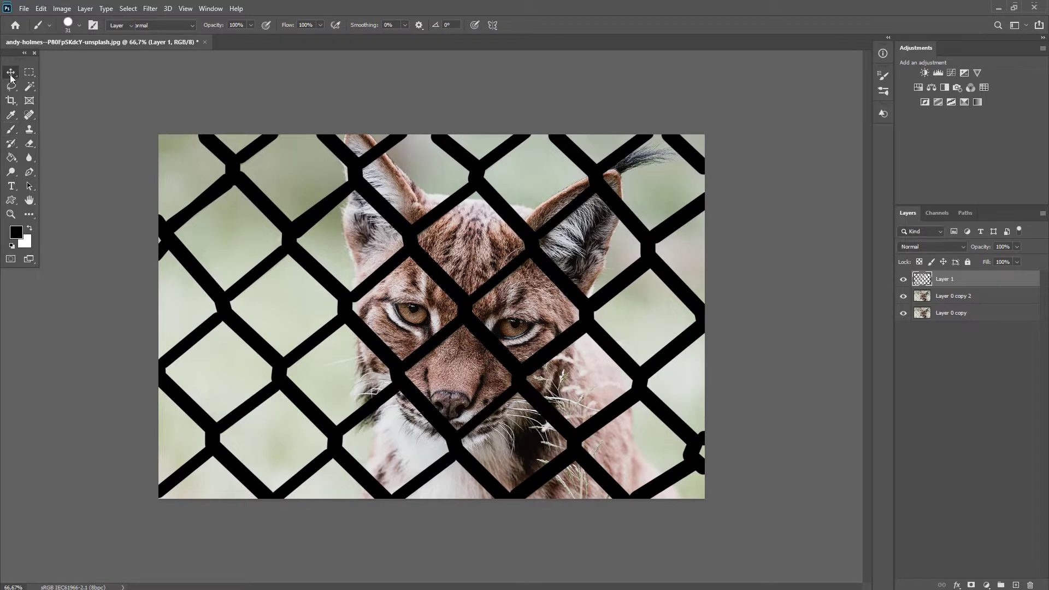
click(905, 279)
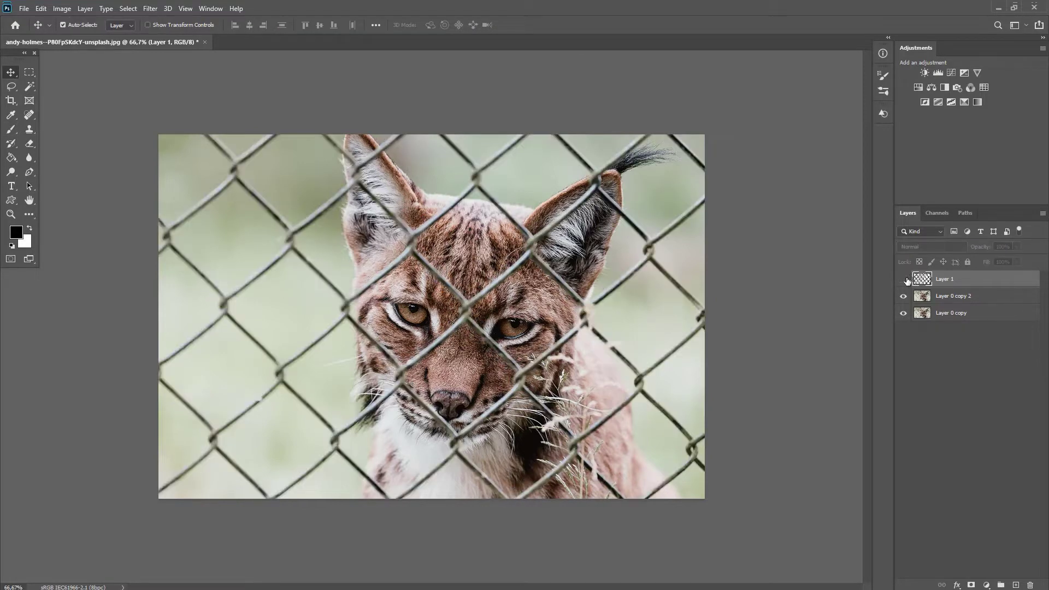
click(905, 280)
click(904, 280)
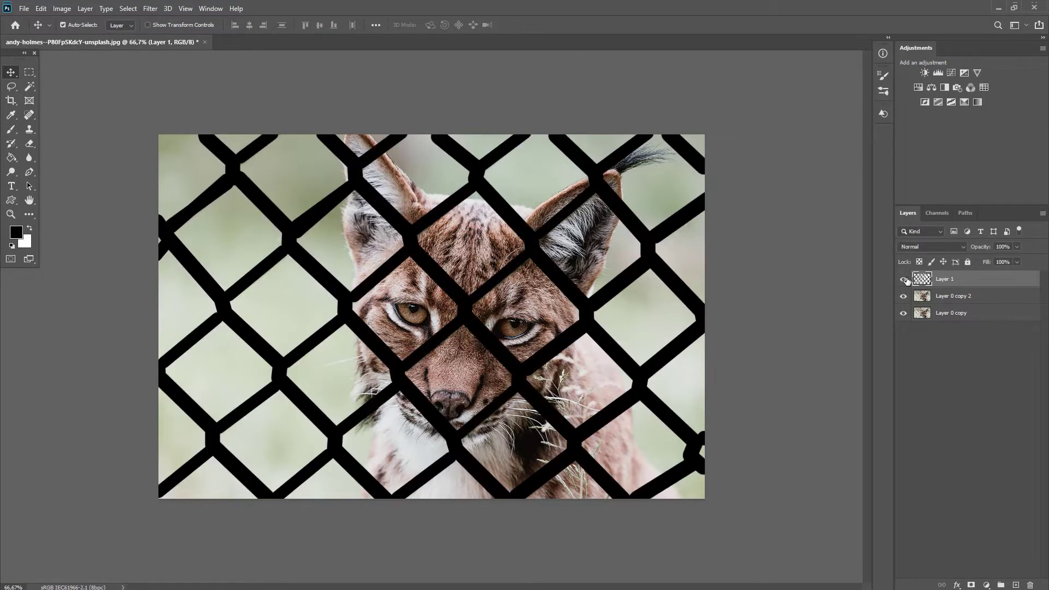
click(904, 279)
- Load Layer 1's strokes as a selection, hide Layer 1, and select Layer 0 copy 2
ctrl+click(922, 279)
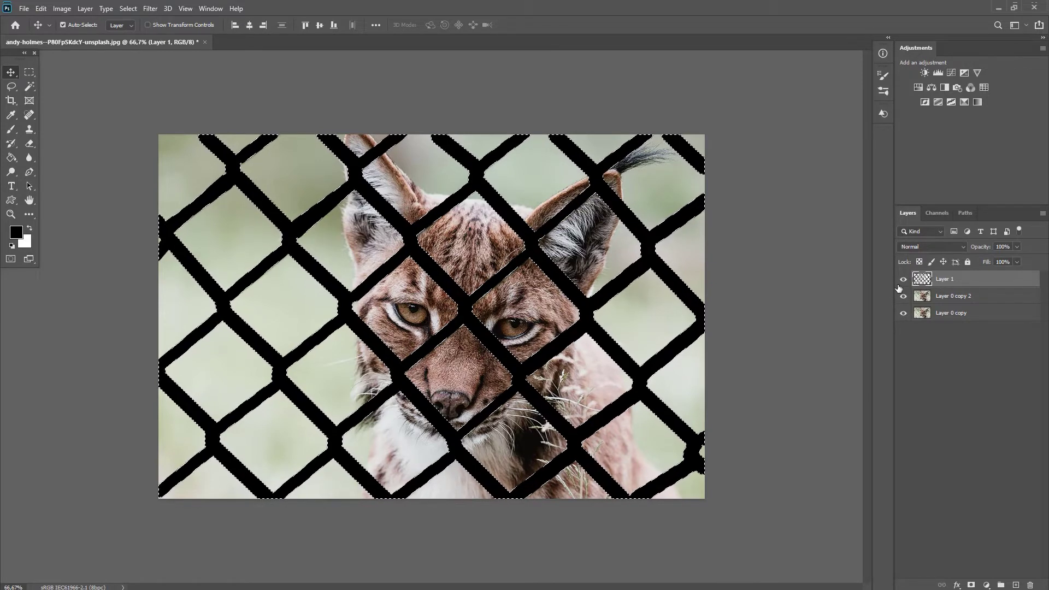
click(904, 280)
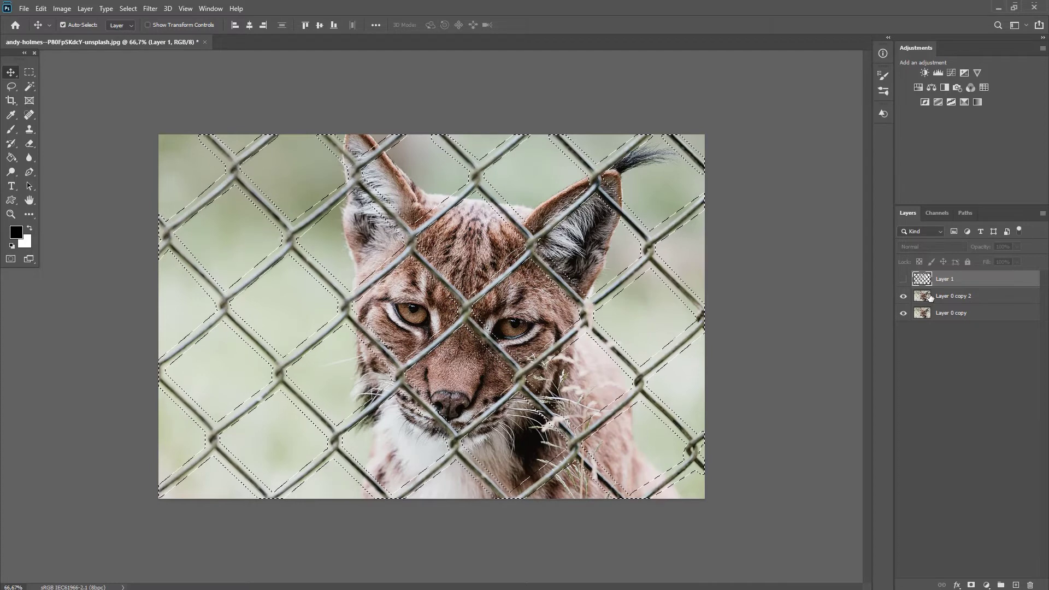
click(929, 296)
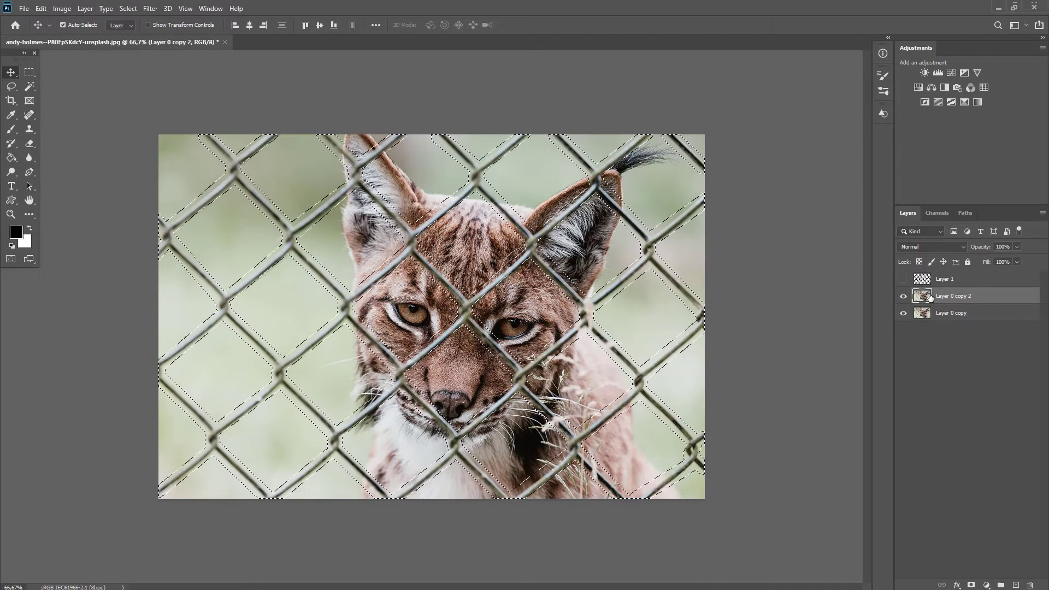
- Content-Aware Fill the fence selection on Layer 0 copy 2, then deselect
key(i)
key(shift+BackSpace)
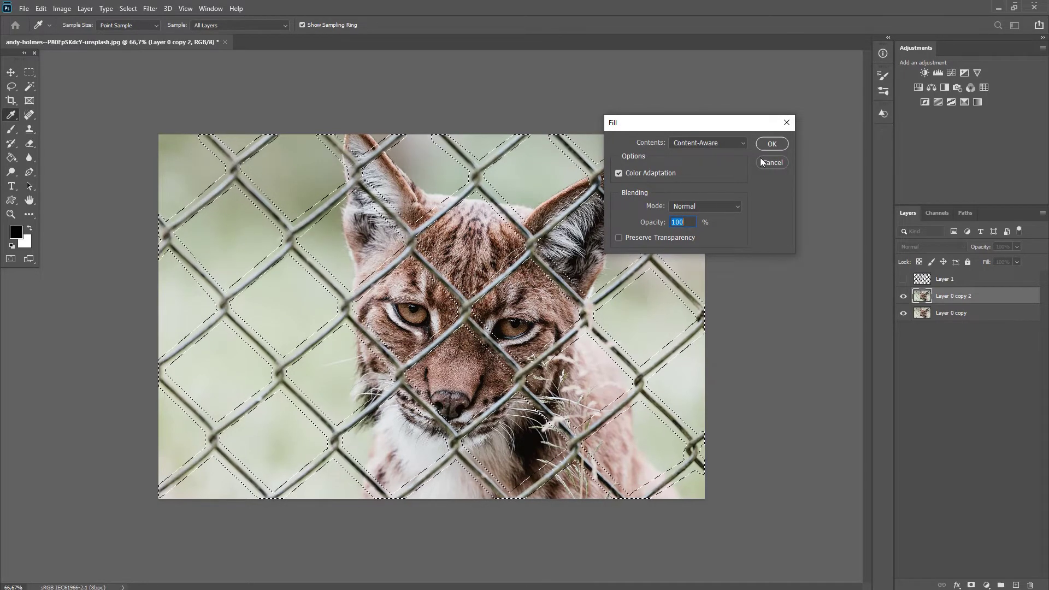
click(767, 145)
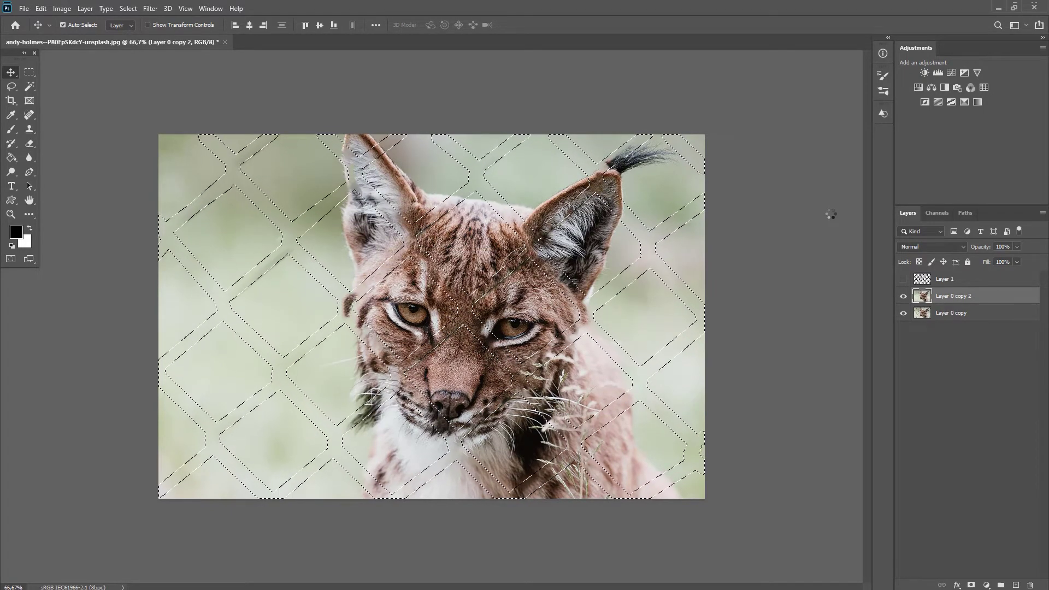
key(ctrl+d)
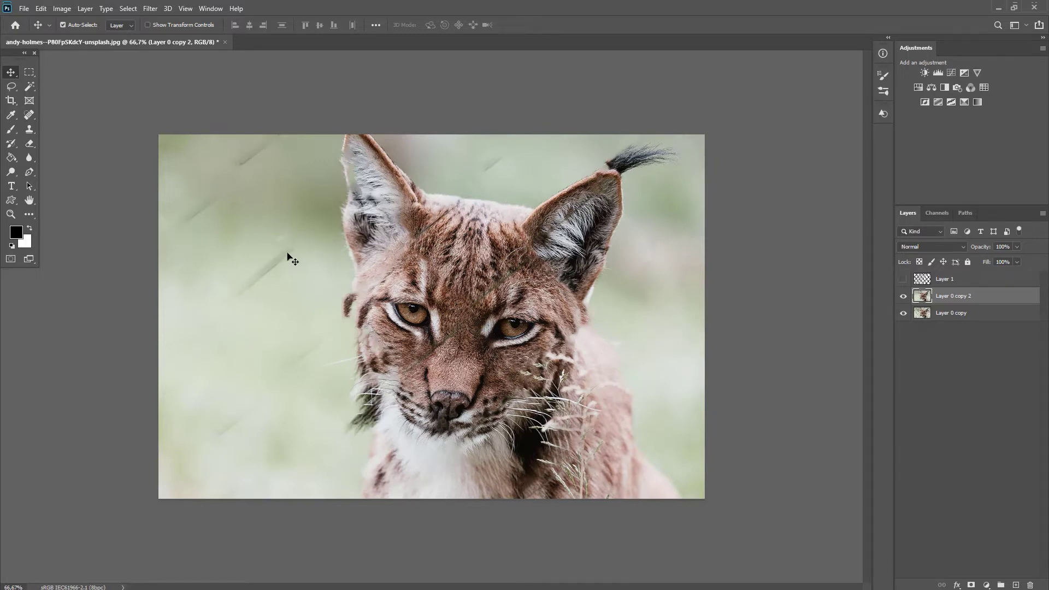
- Add touch-up Layer 2 and set up the Spot Healing Brush at 55 px
click(904, 297)
click(905, 297)
click(1016, 585)
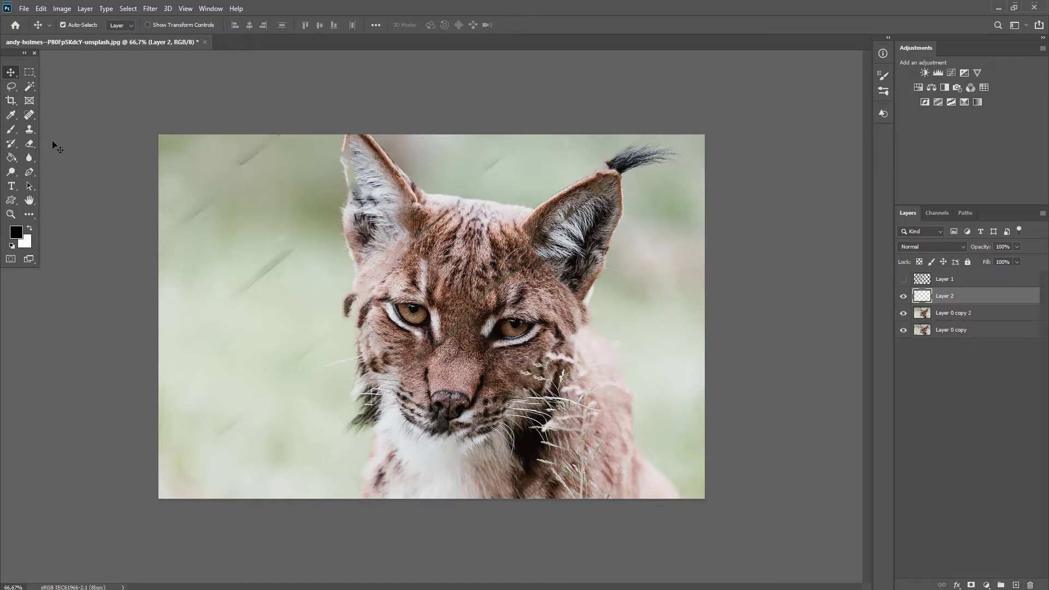
click(29, 114)
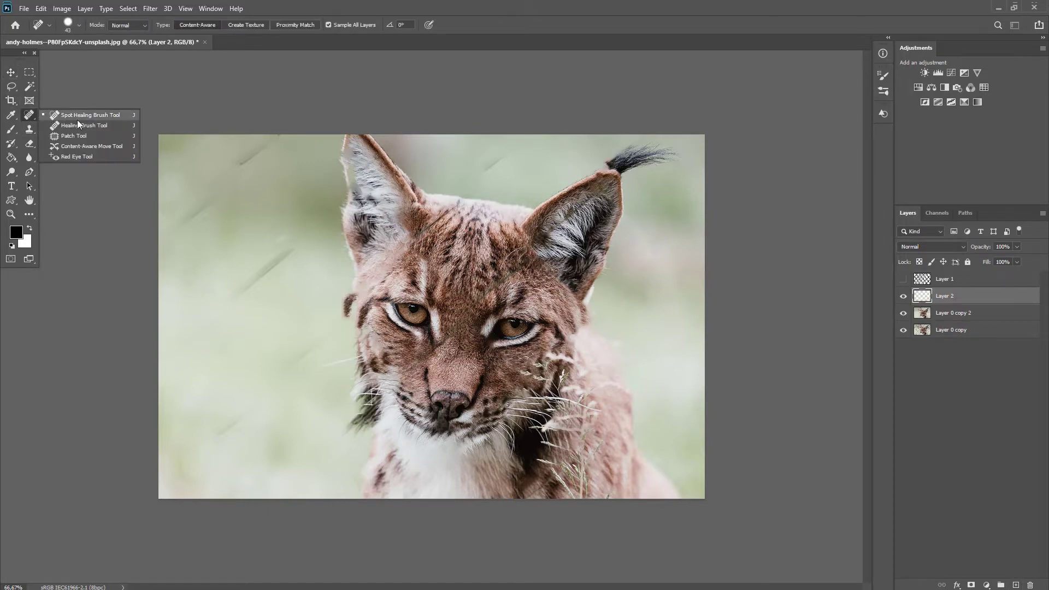
click(29, 130)
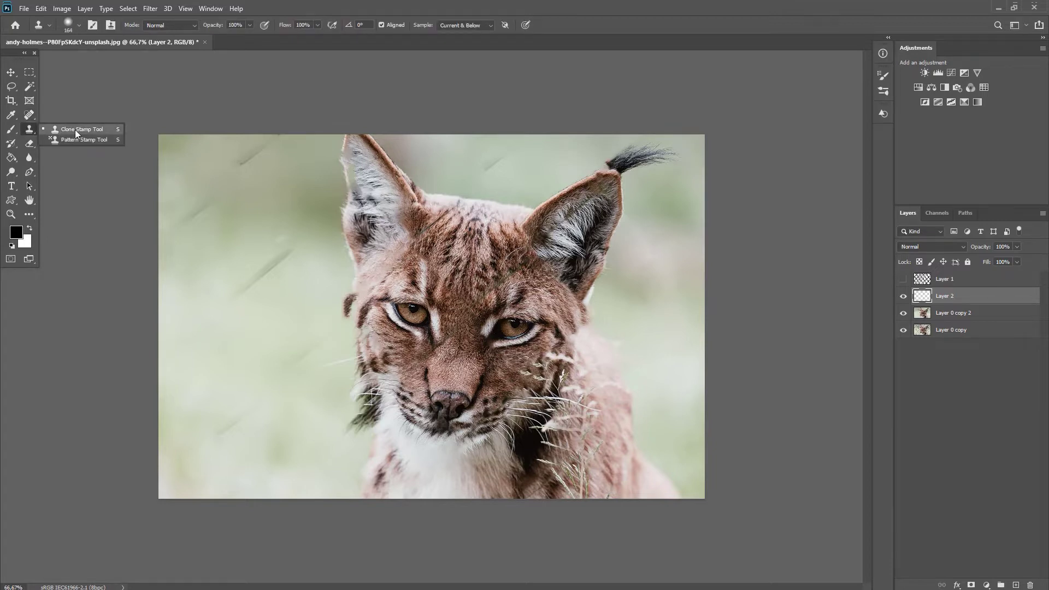
click(75, 129)
drag(260, 203, 247, 200)
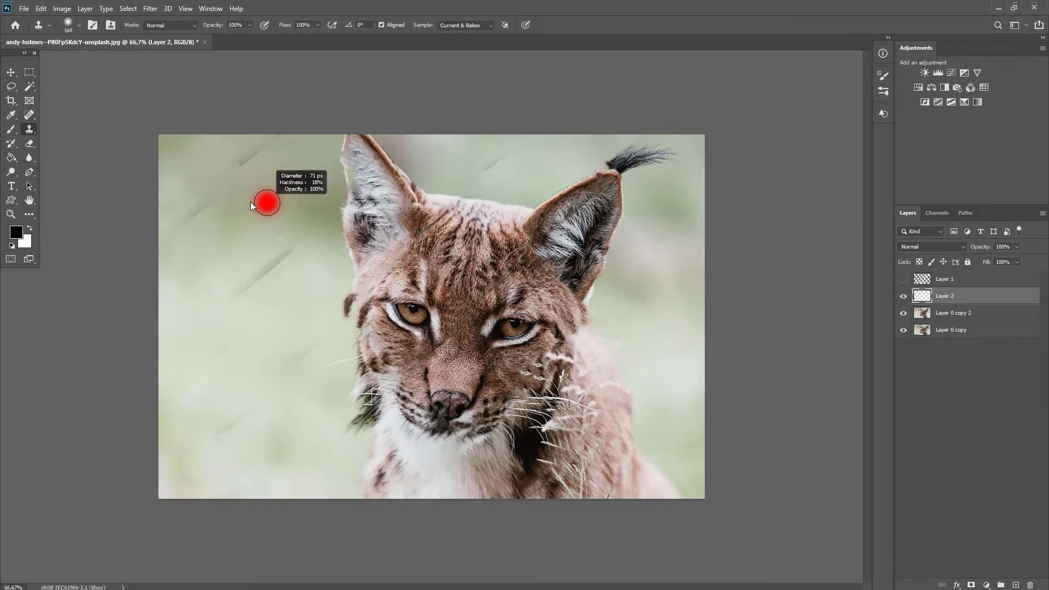
click(28, 116)
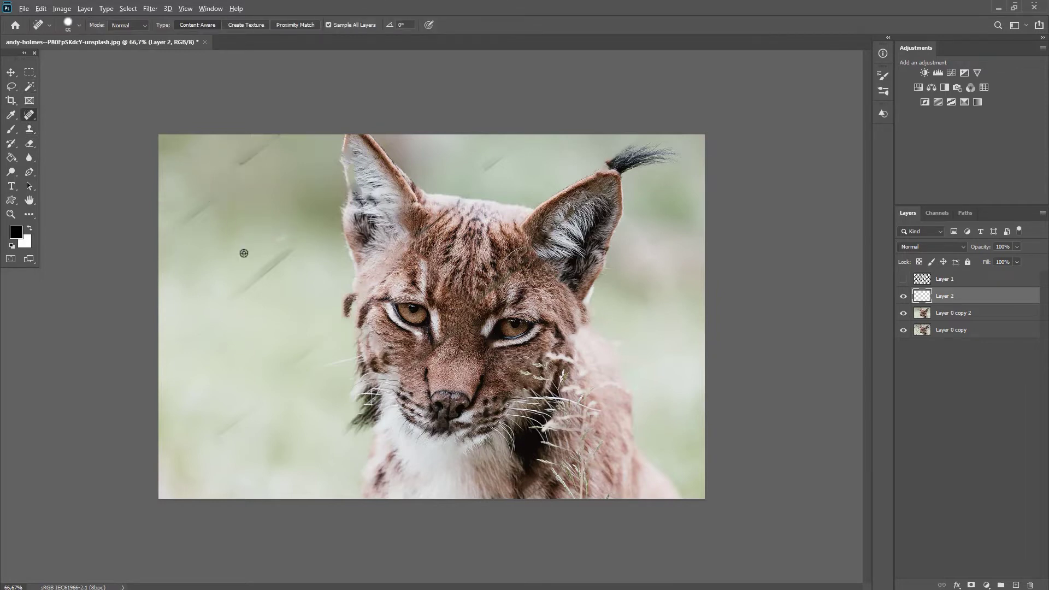
drag(243, 252, 238, 55)
drag(218, 195, 202, 196)
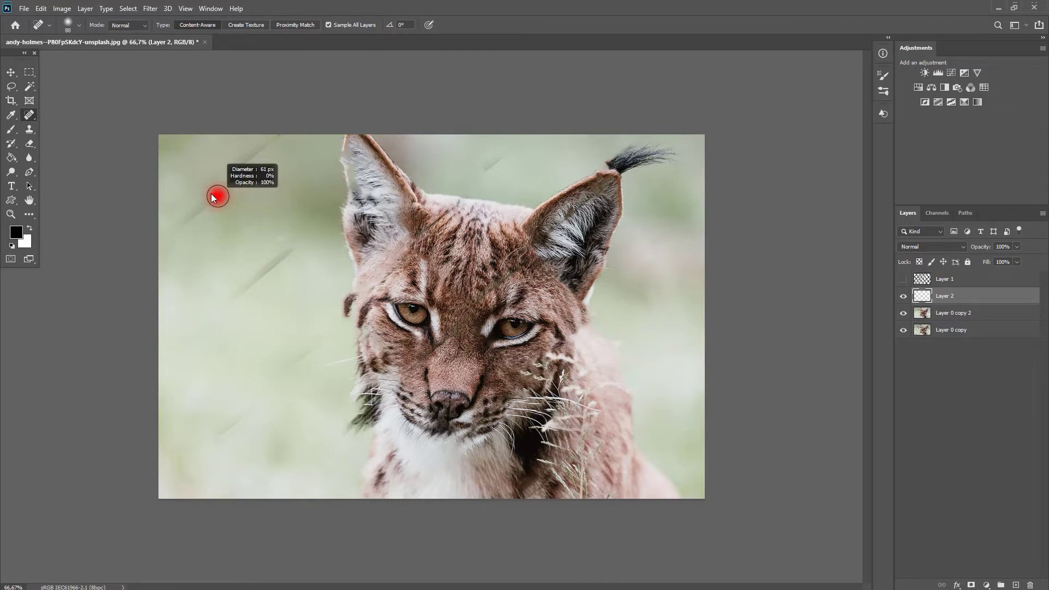
- Spot-heal the leftover fence streaks across the background
shift+click(178, 233)
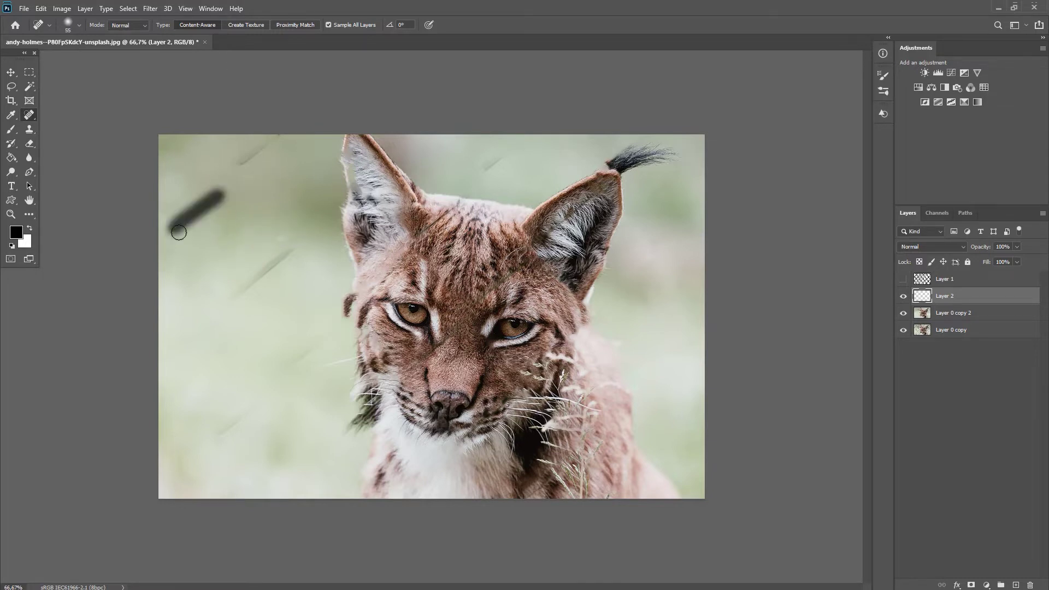
click(290, 248)
shift+click(233, 301)
click(281, 133)
shift+click(246, 163)
click(282, 244)
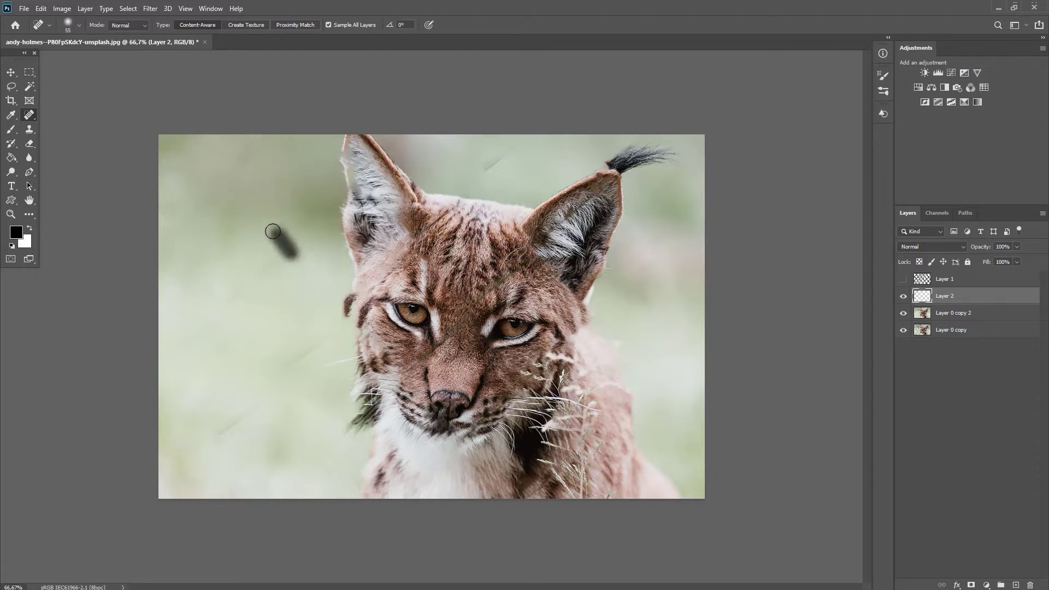
shift+click(219, 292)
click(330, 339)
shift+click(290, 367)
click(253, 415)
shift+click(219, 434)
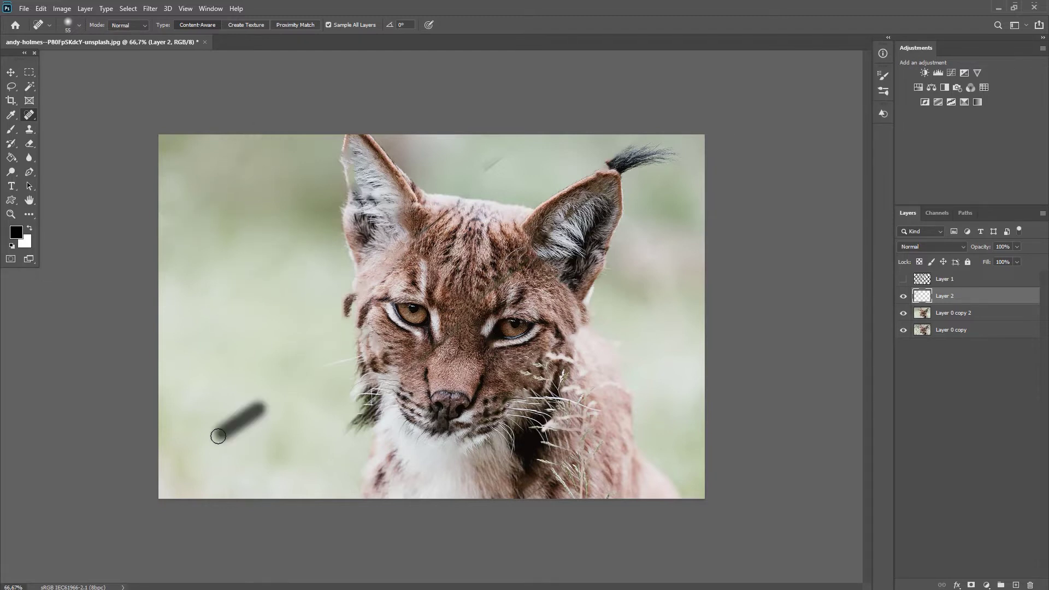
click(259, 147)
shift+click(238, 164)
drag(500, 158, 483, 168)
click(667, 300)
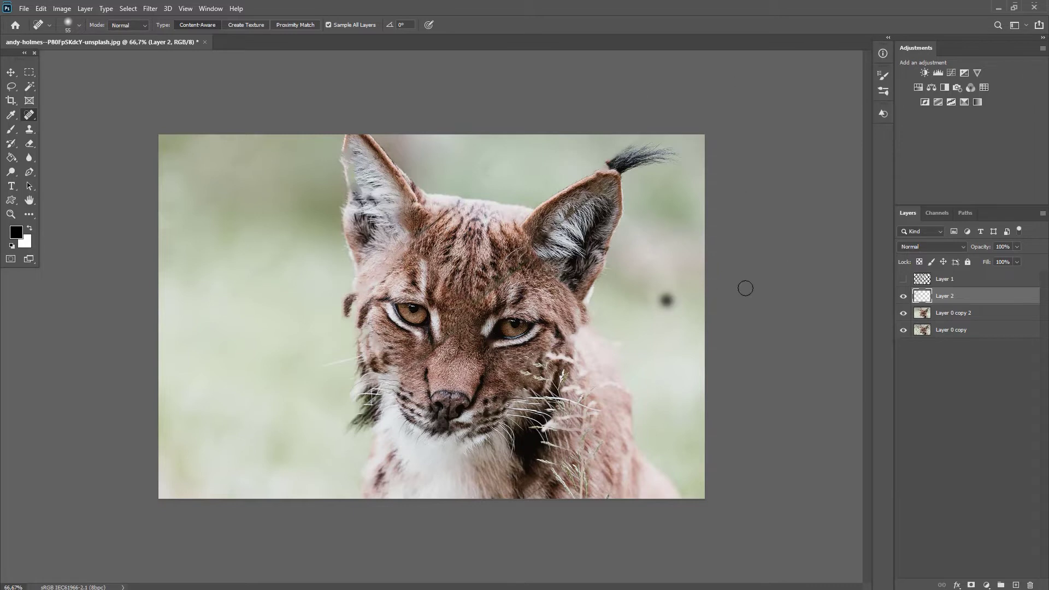
- Compare before and after at 100% zoom and shrink the healing brush to 23 px
click(904, 296)
click(905, 296)
key(ctrl+1)
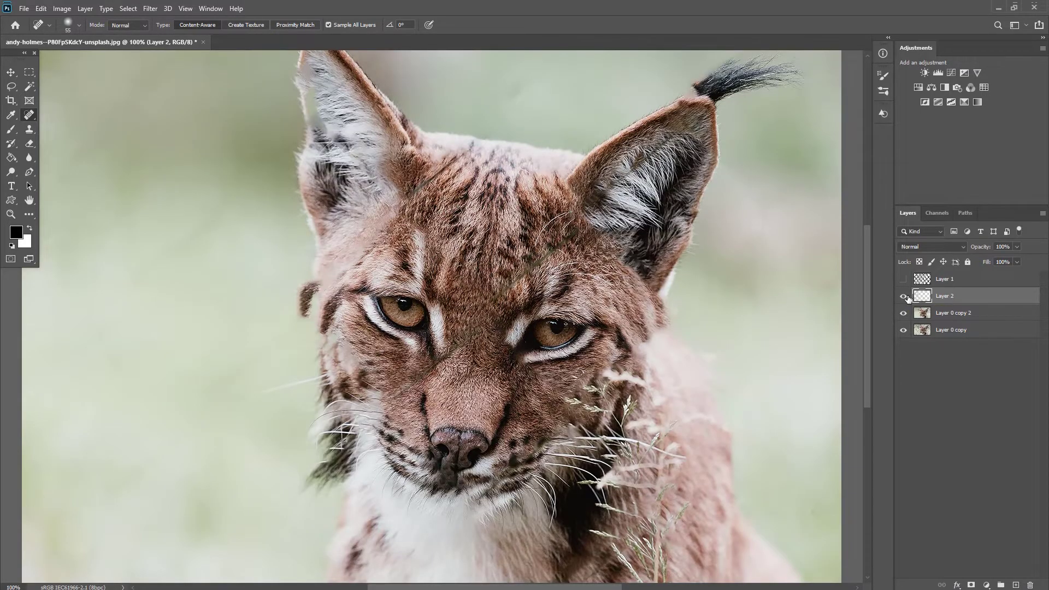
drag(620, 391, 578, 318)
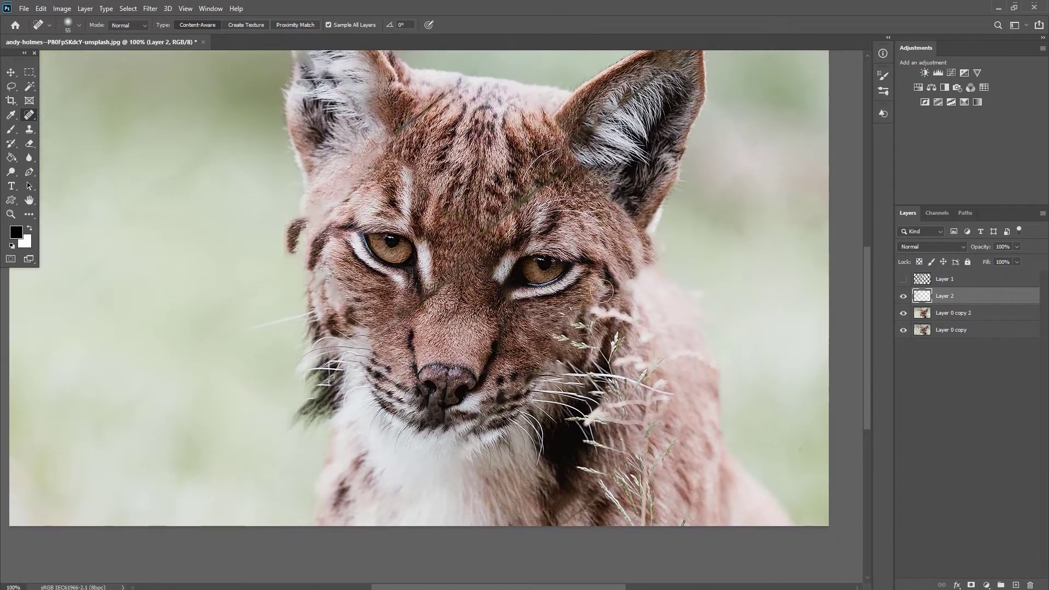
alt+click(903, 330)
drag(484, 228, 474, 226)
- At 300% zoom, heal the forehead fence line and nose-bridge line with a 13 px brush
key(ctrl+plus)
key(ctrl+plus)
drag(691, 218, 447, 459)
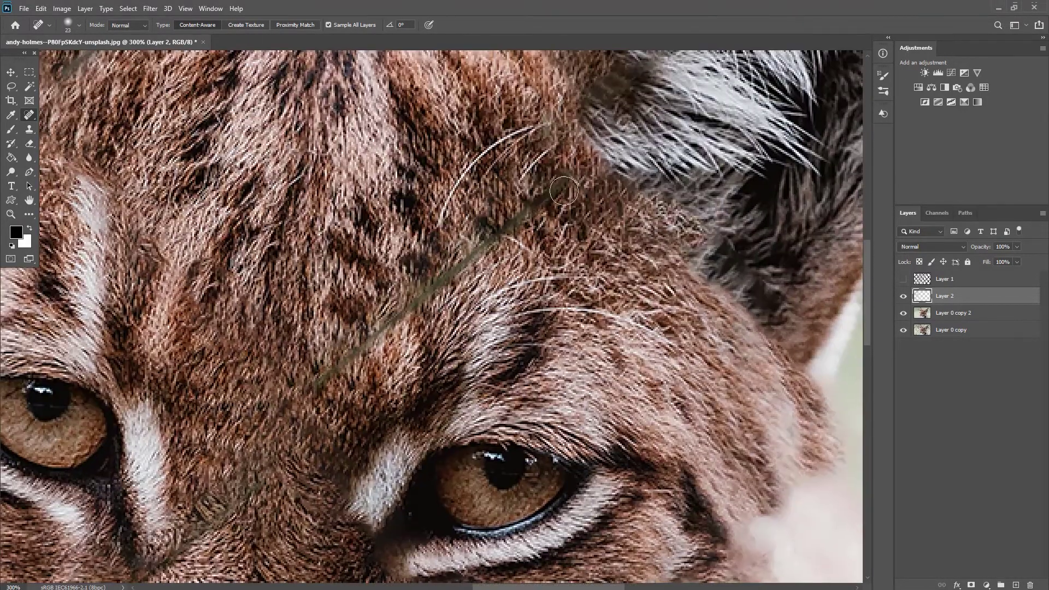
drag(555, 190, 549, 189)
click(560, 184)
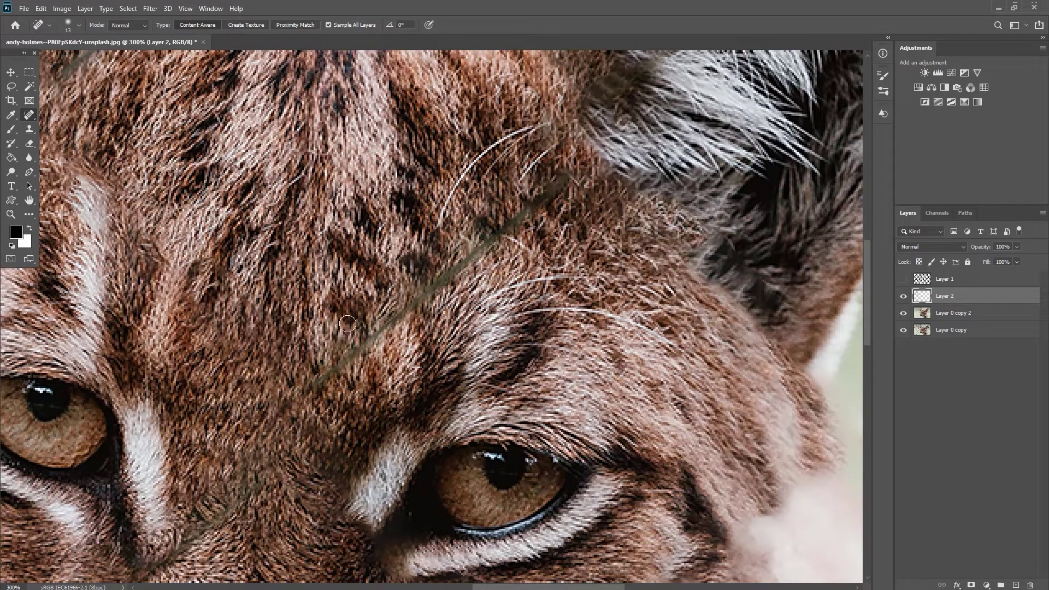
shift+click(317, 384)
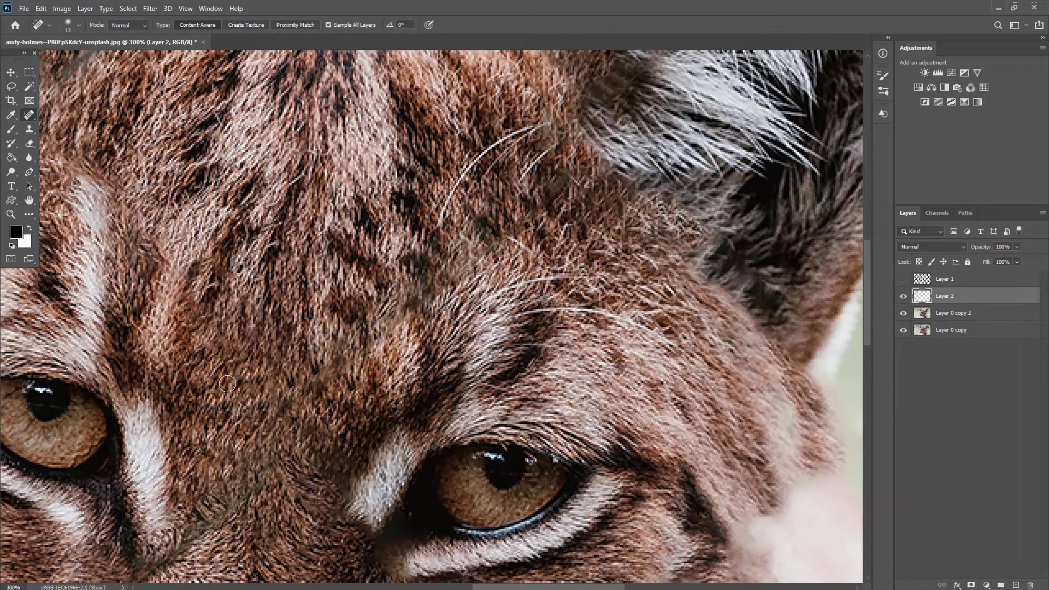
mouse_move(343, 346)
mouse_down()
mouse_move(456, 169)
mouse_move(513, 207)
mouse_up()
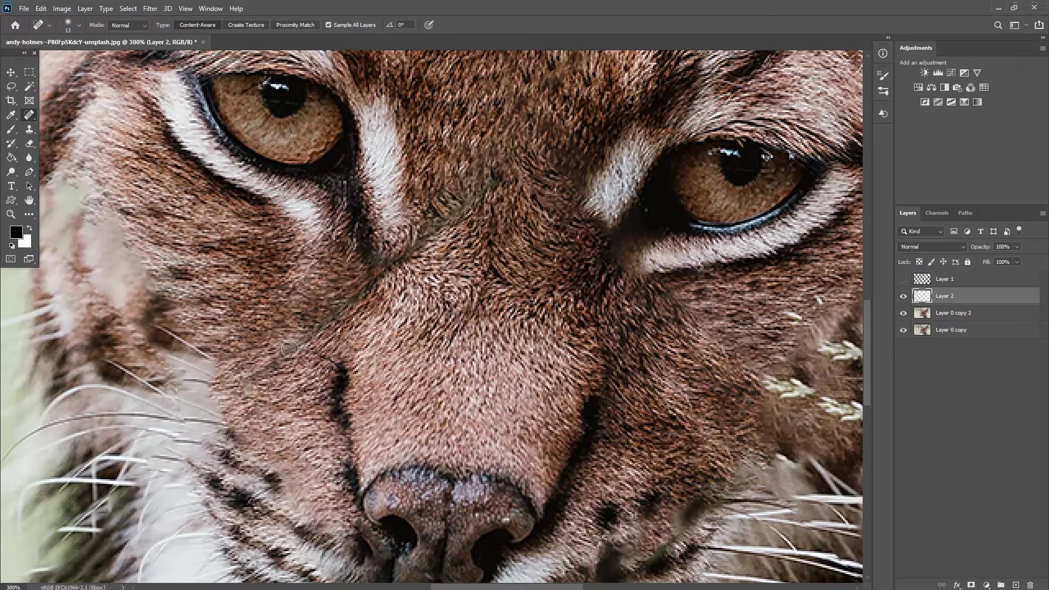
shift+click(499, 177)
- Pan across the face and toggle the fenced original to compare the retouch
drag(507, 155, 546, 227)
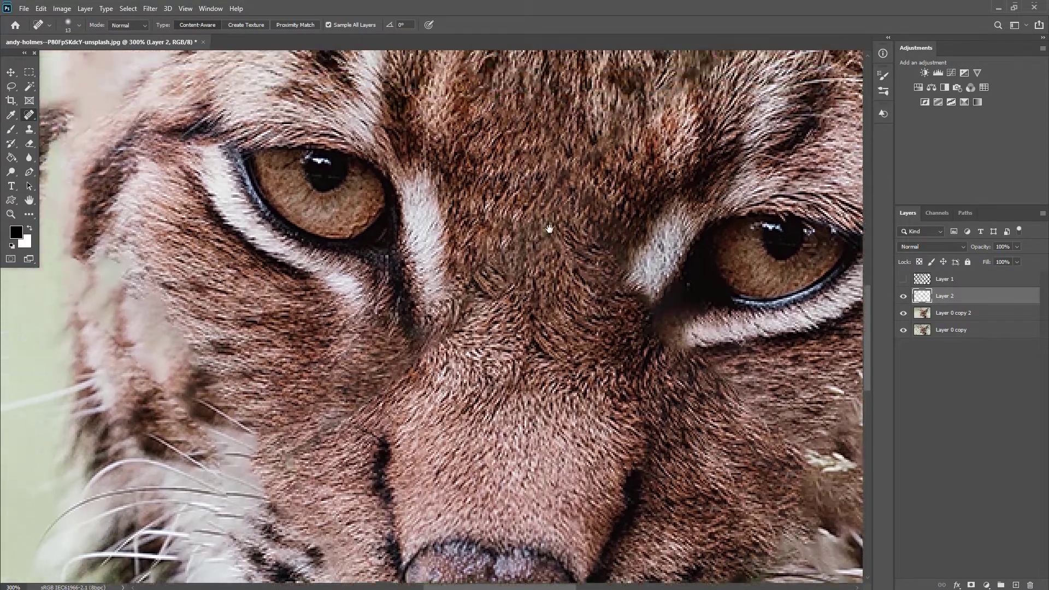
drag(539, 117, 442, 162)
drag(500, 200, 495, 42)
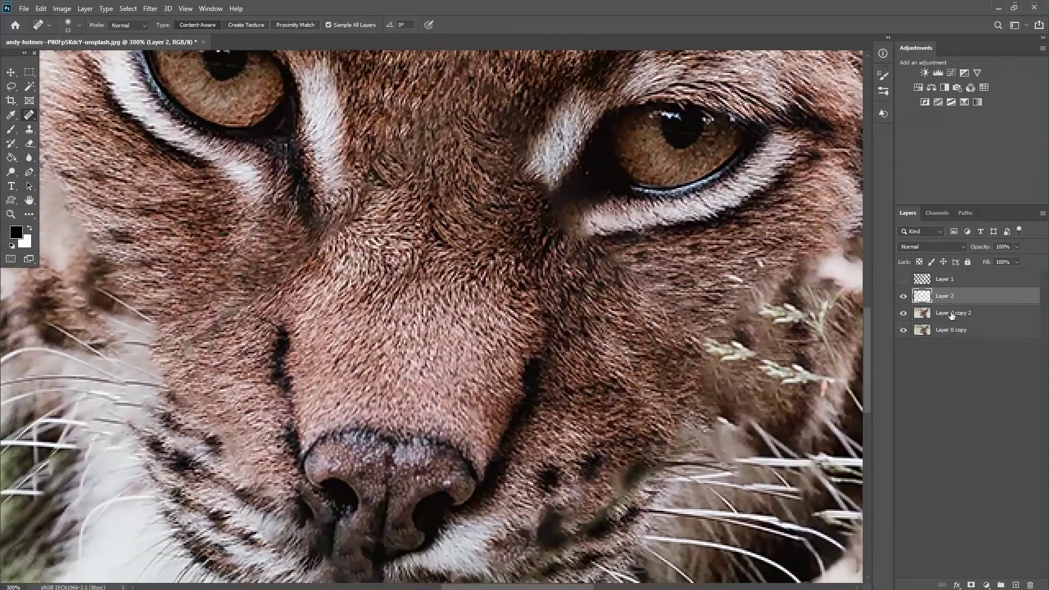
alt+click(905, 330)
alt+click(904, 330)
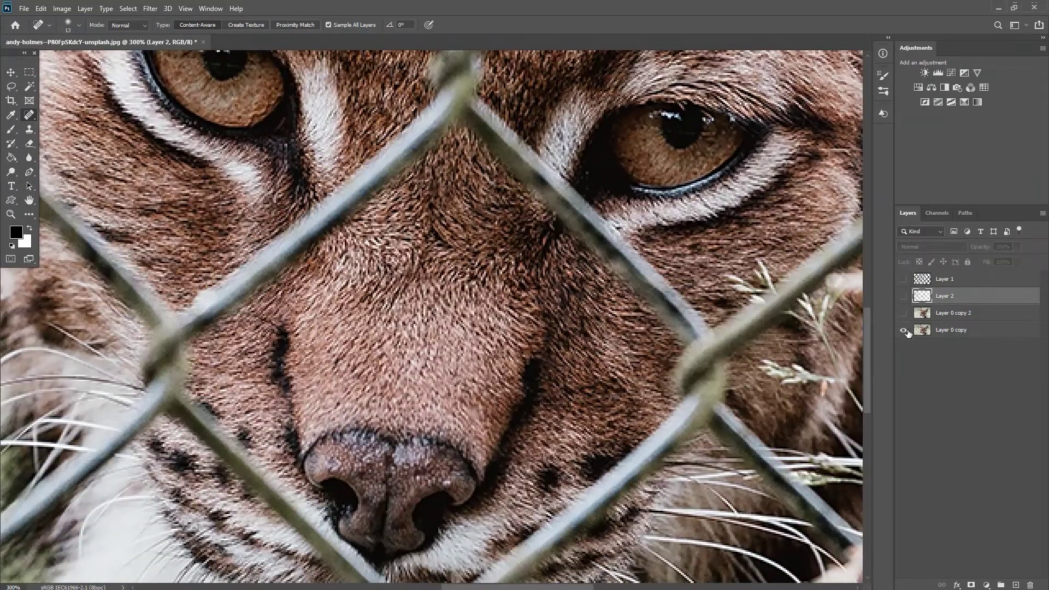
alt+click(905, 330)
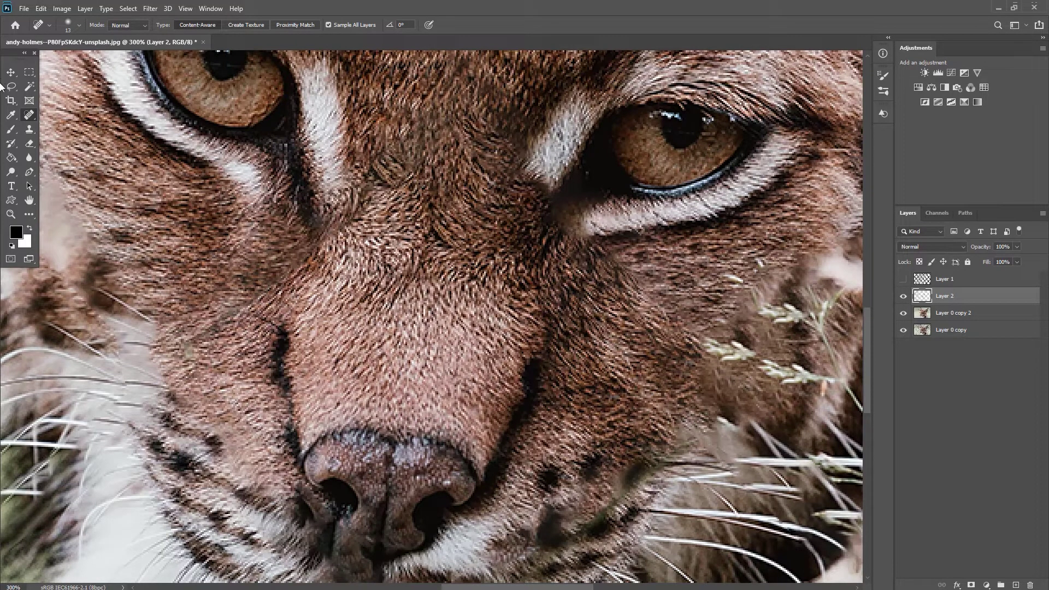
- Clone fur near the nose with a 12 px Clone Stamp sampling Current & Below
click(30, 130)
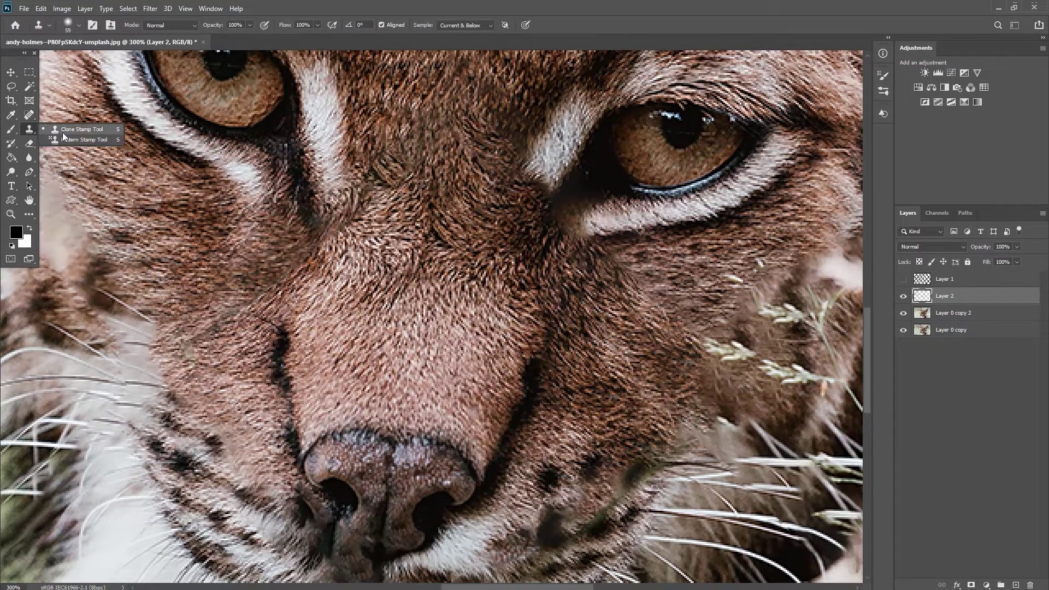
mouse_move(483, 180)
mouse_down()
mouse_move(445, 173)
mouse_move(451, 191)
mouse_up()
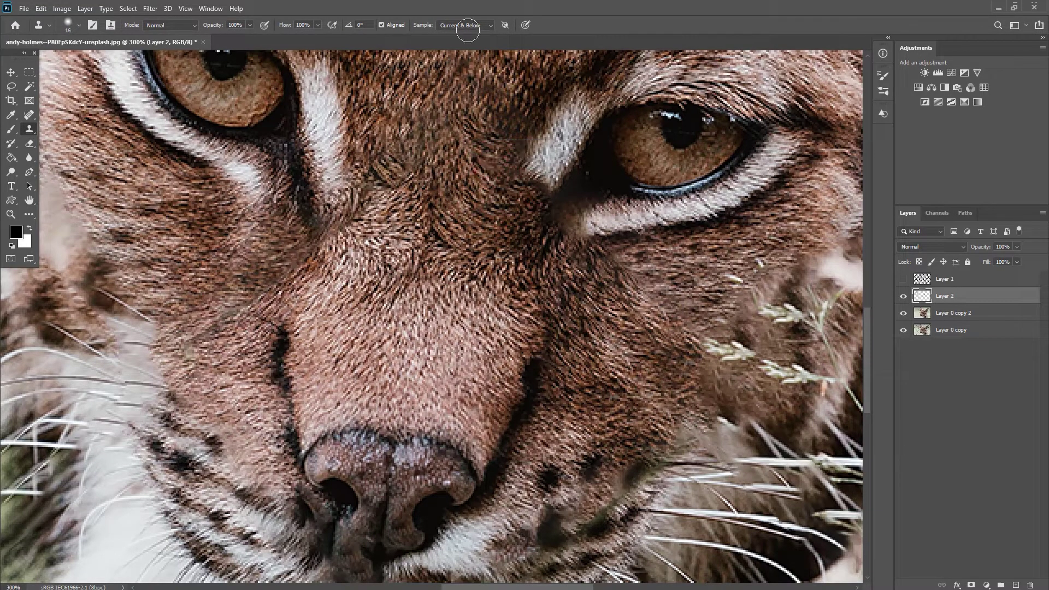
click(471, 25)
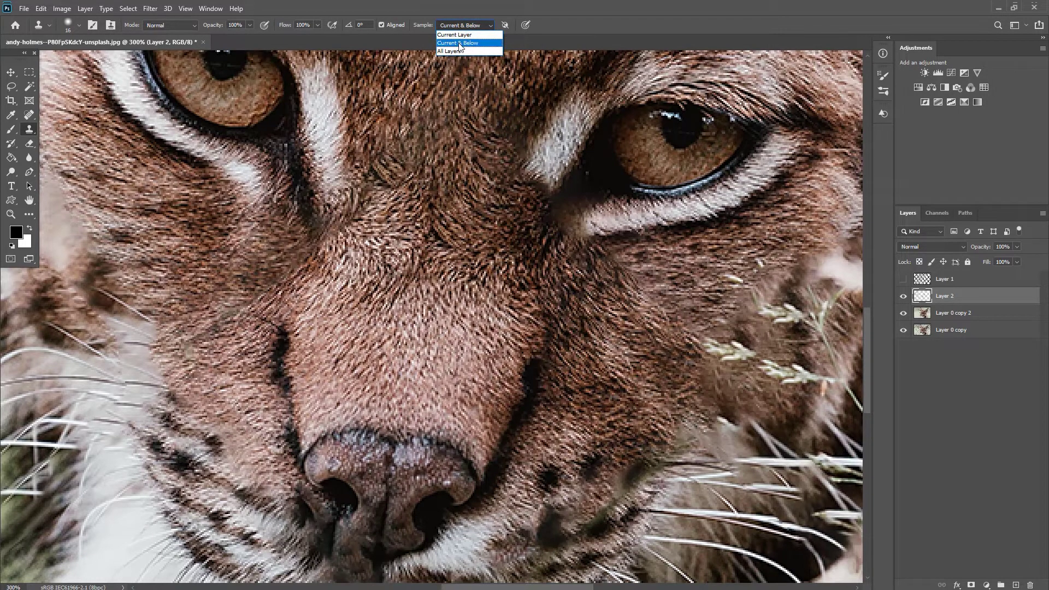
click(459, 44)
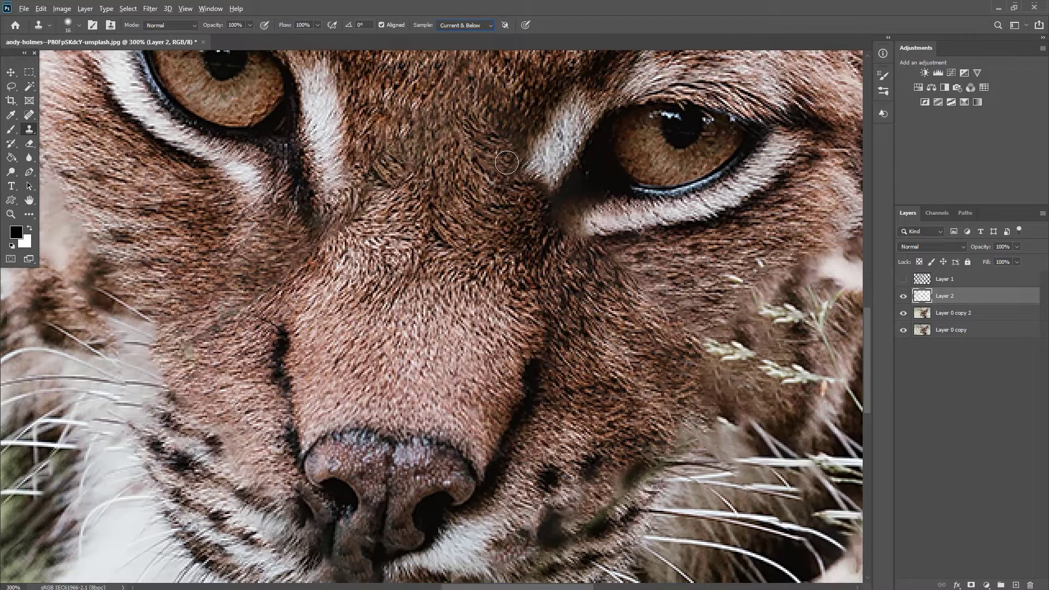
alt+click(506, 162)
click(524, 166)
- Pan to the nose and chin and compare the fenced and cleaned versions
drag(488, 212, 457, 151)
mouse_move(463, 317)
mouse_down()
mouse_move(580, 140)
mouse_move(590, 99)
mouse_up()
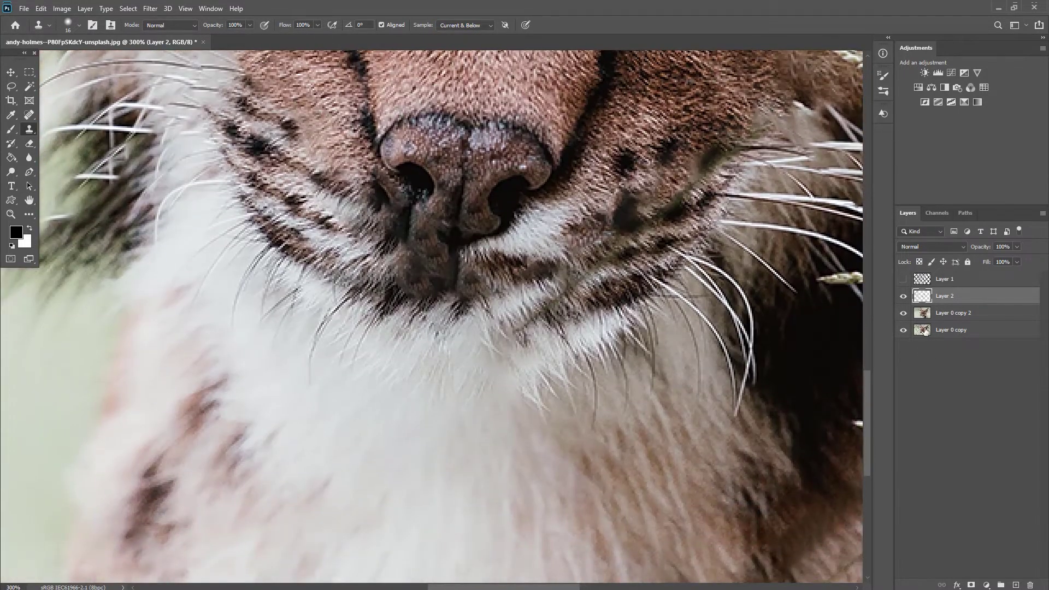
click(902, 330)
click(903, 330)
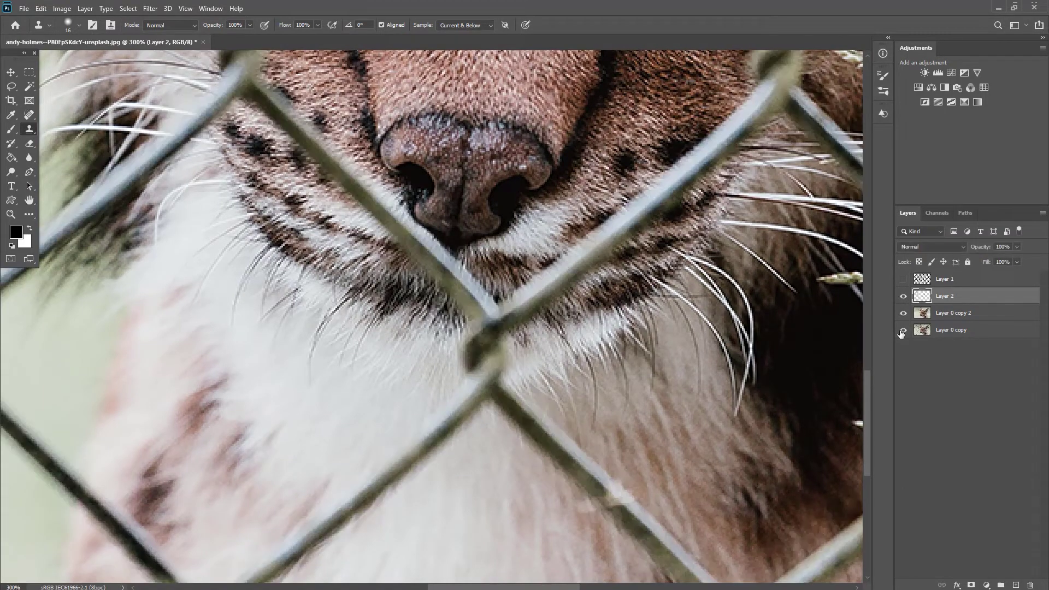
click(903, 330)
click(903, 330)
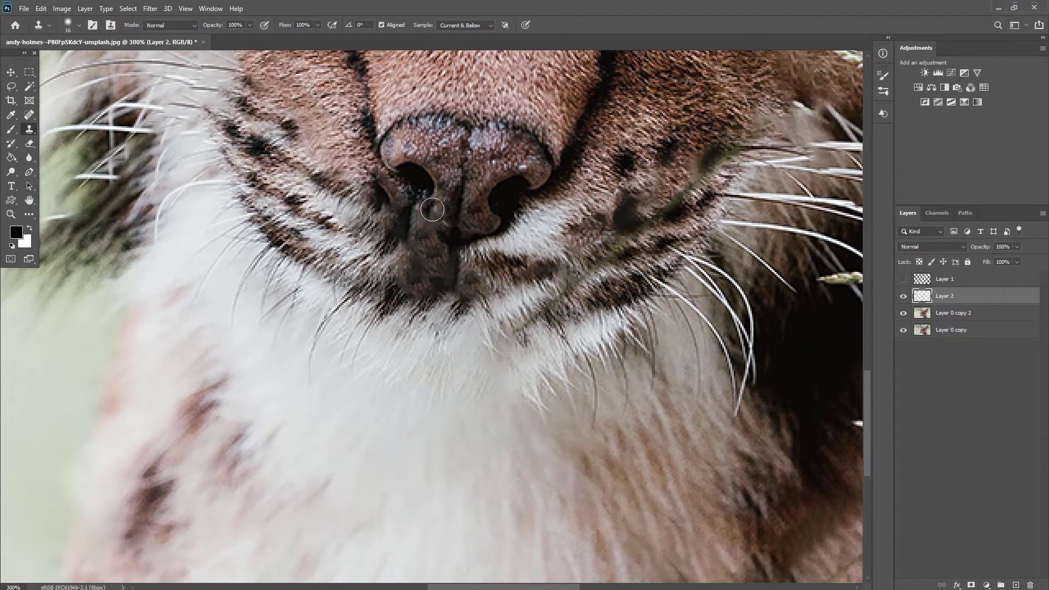
- Clone fur over the left nostril at size 8, undoing the last stroke
drag(432, 210, 430, 210)
click(418, 216)
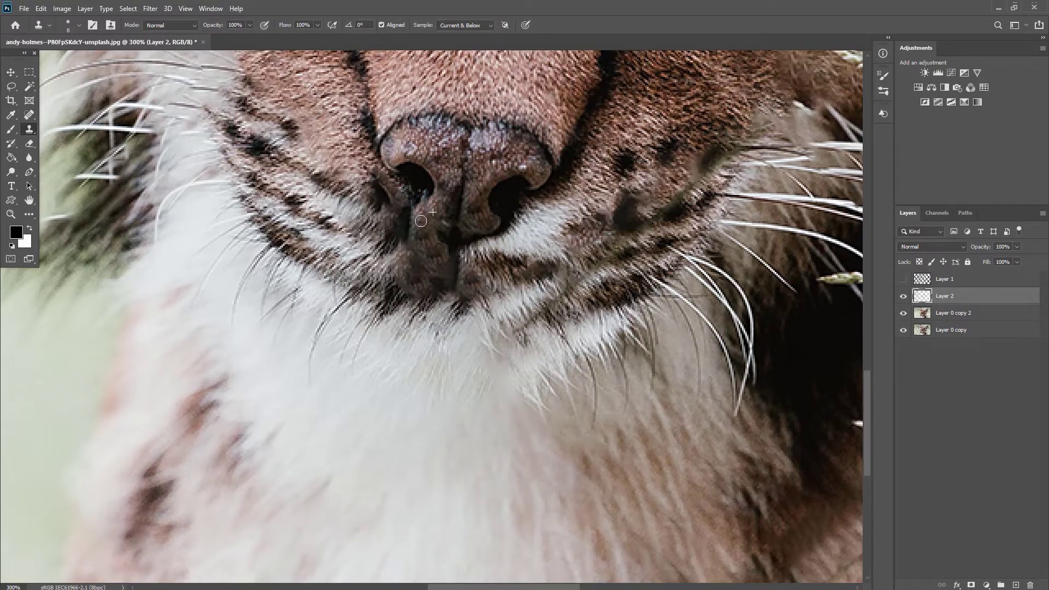
drag(462, 211, 418, 191)
key(ctrl+z)
- Toggle Layer 2 to compare the retouch, then zoom out to the whole face
click(903, 296)
click(903, 297)
click(904, 296)
key(ctrl+minus)
- Spot-heal the leftover marks on the muzzle fur beside the nose
key(ctrl+minus)
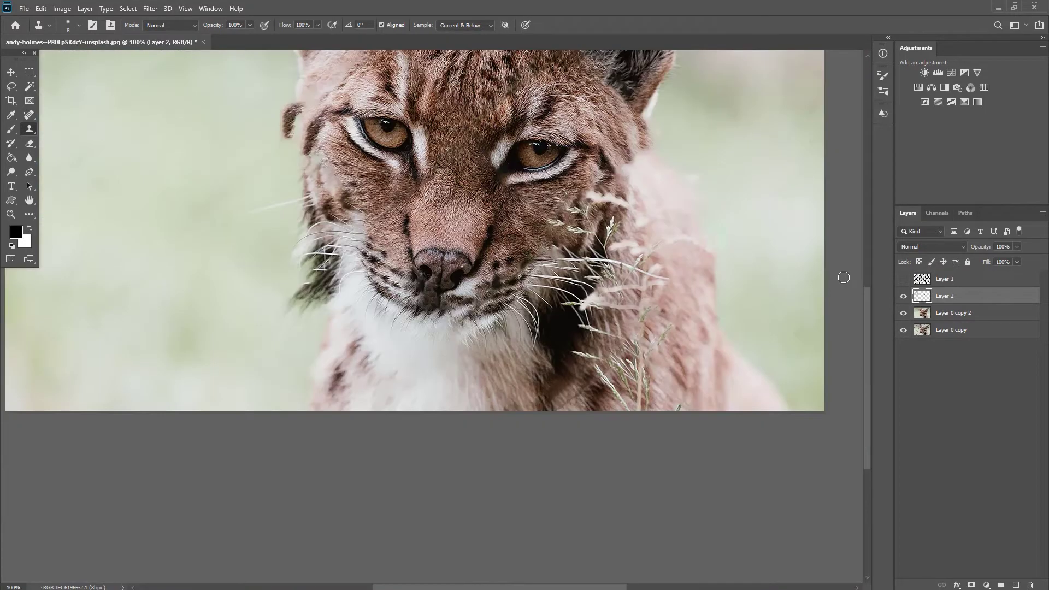
key(ctrl+minus)
key(ctrl+plus)
key(ctrl+plus)
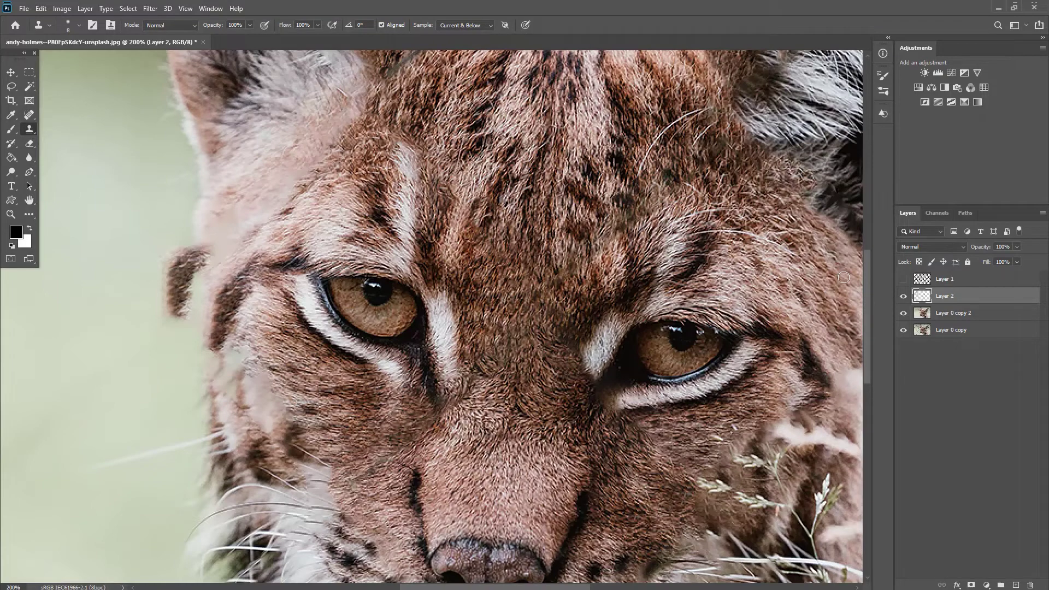
mouse_move(677, 432)
mouse_down()
mouse_move(521, 3)
mouse_move(555, 115)
mouse_up()
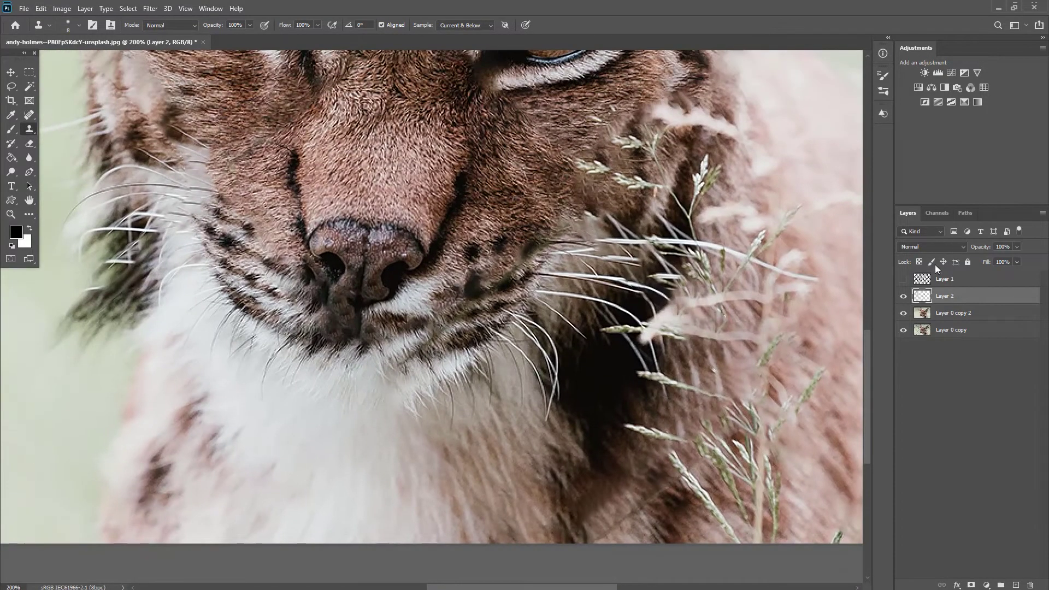
click(29, 116)
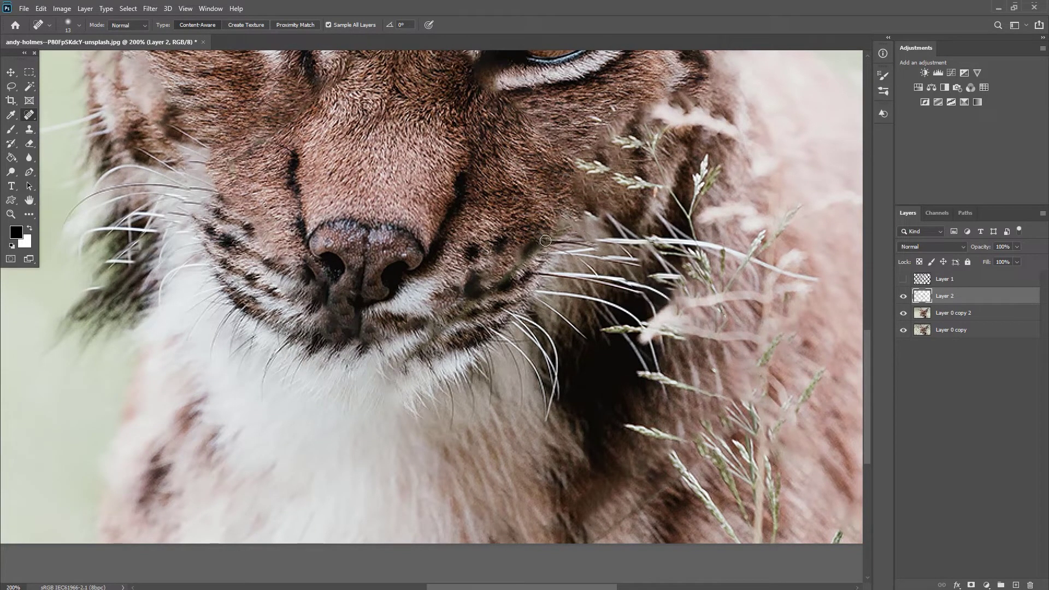
drag(545, 241, 479, 240)
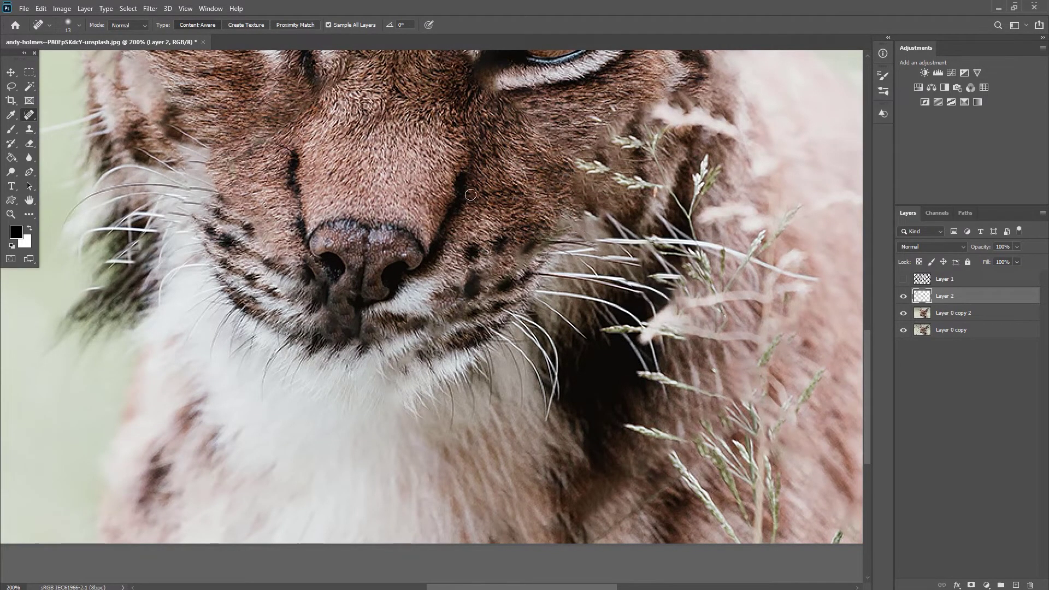
scroll(470, 194, up, 1)
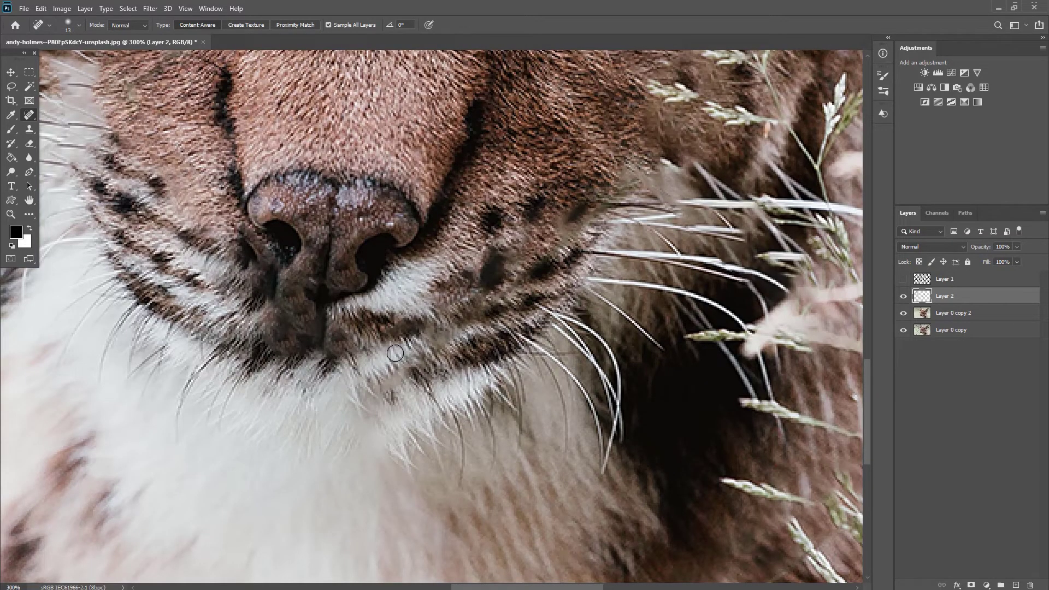
- Switch back to the Clone Stamp and sample fur below the nose as source
click(29, 130)
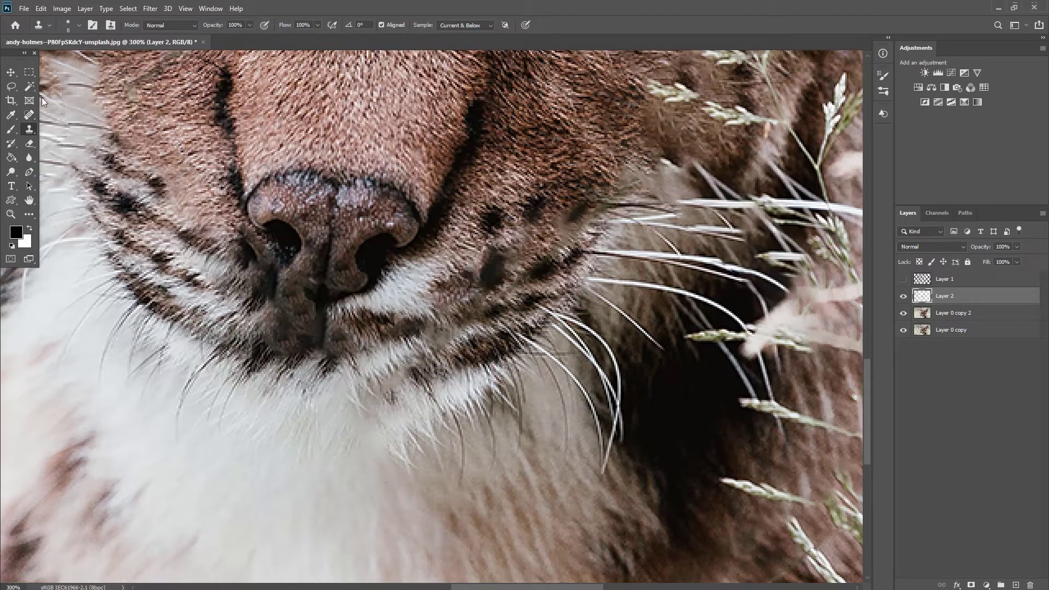
click(33, 113)
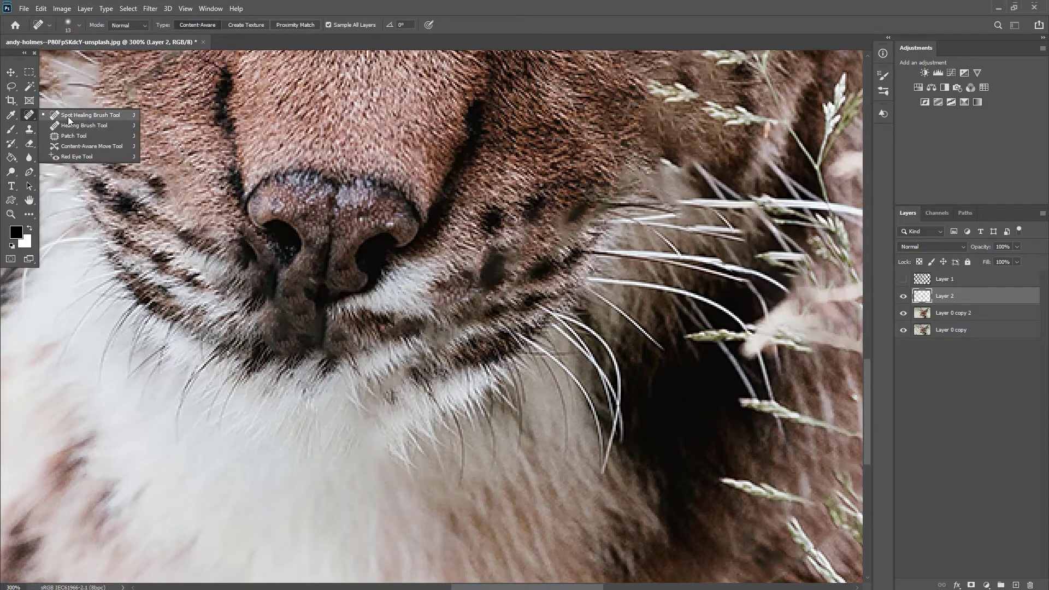
click(81, 116)
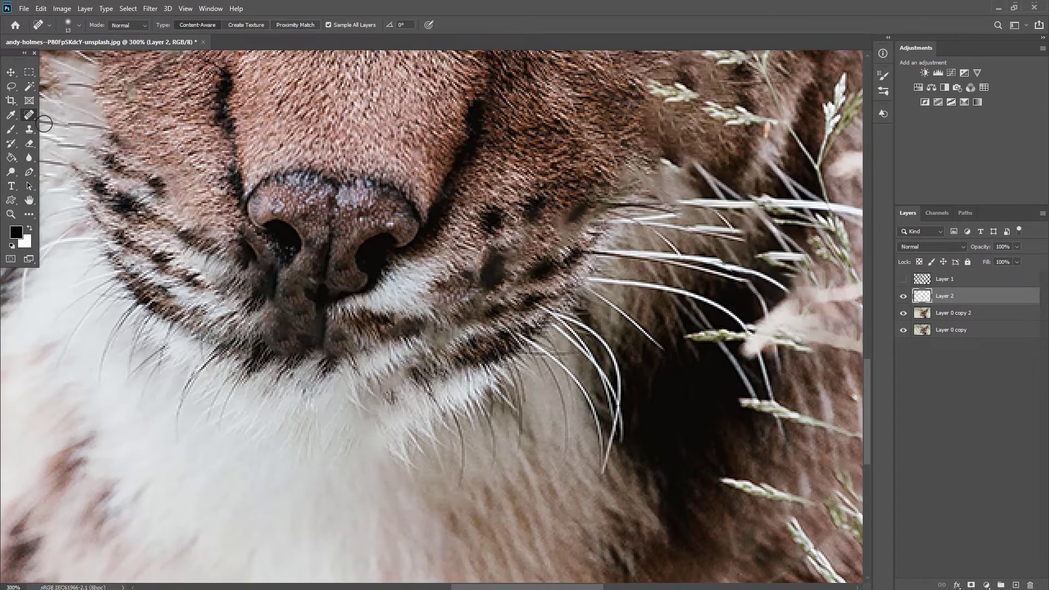
click(29, 129)
click(66, 131)
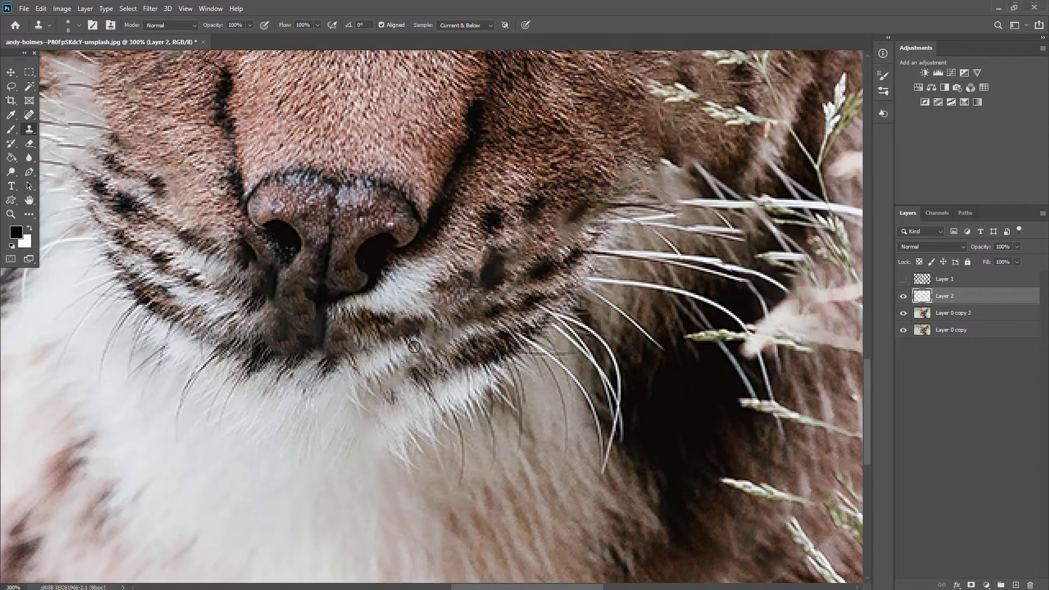
alt+click(467, 334)
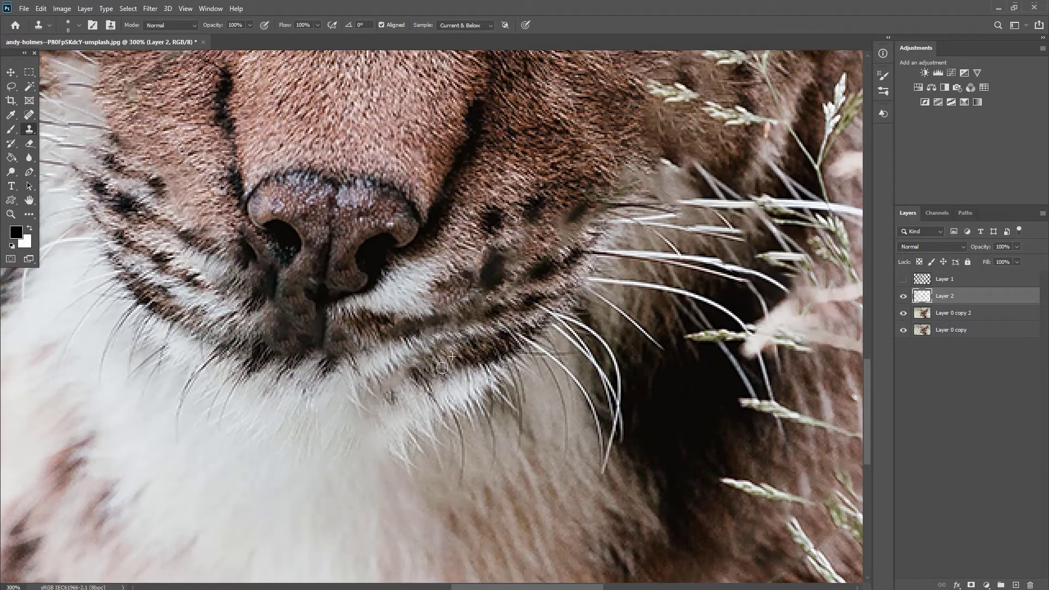
scroll(512, 296, up, 2)
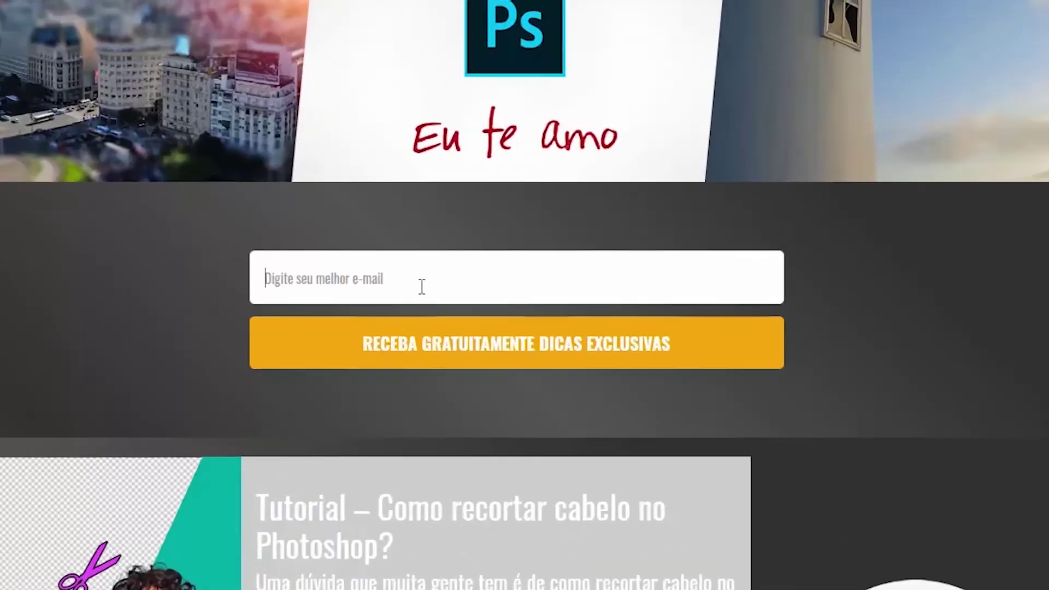
- Enter an e-mail address in the free-tips sign-up form's e-mail field
text(meuemail@g)
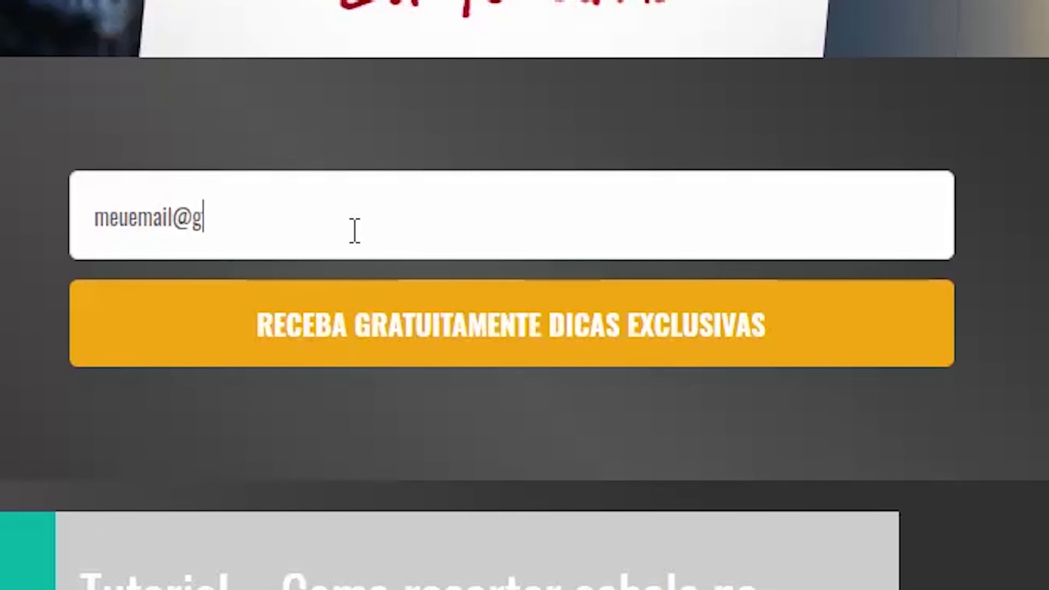
text(mail.com)
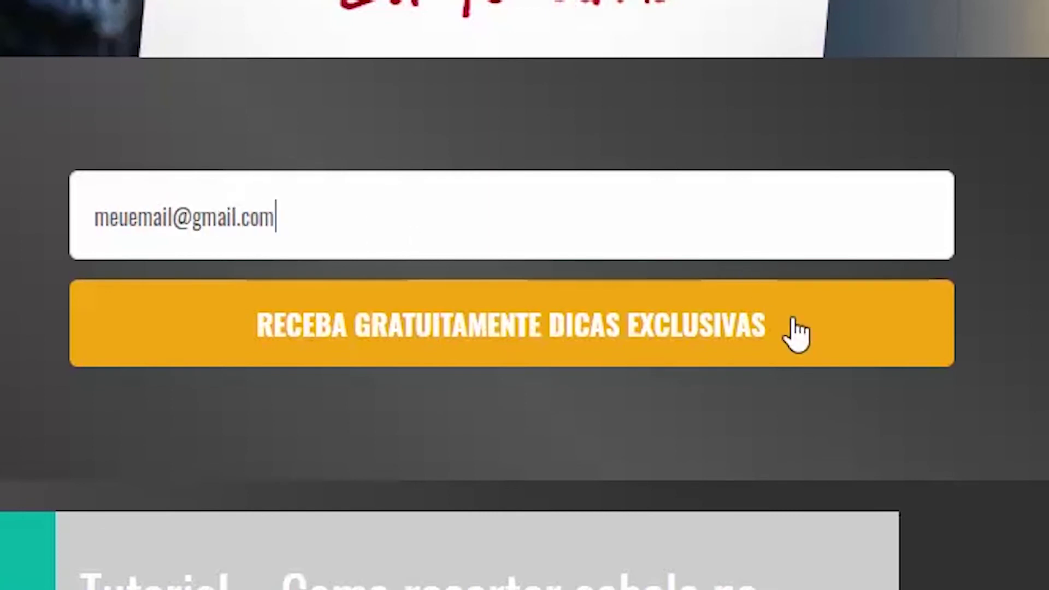